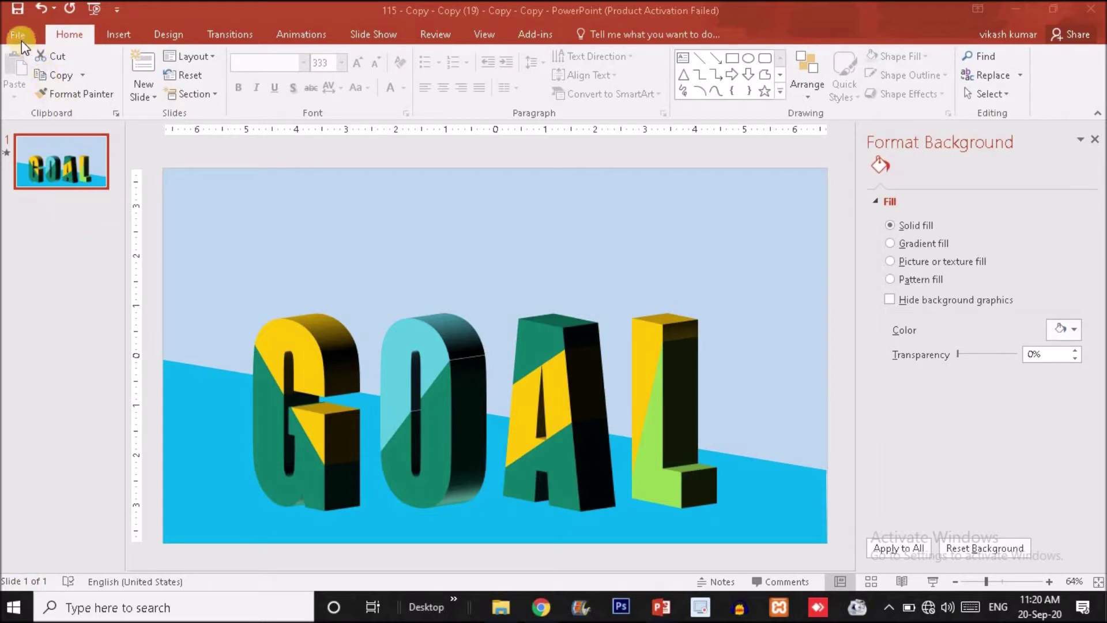
- Insert a new slide with the Blank layout after the GOAL slide
left_click(119, 34)
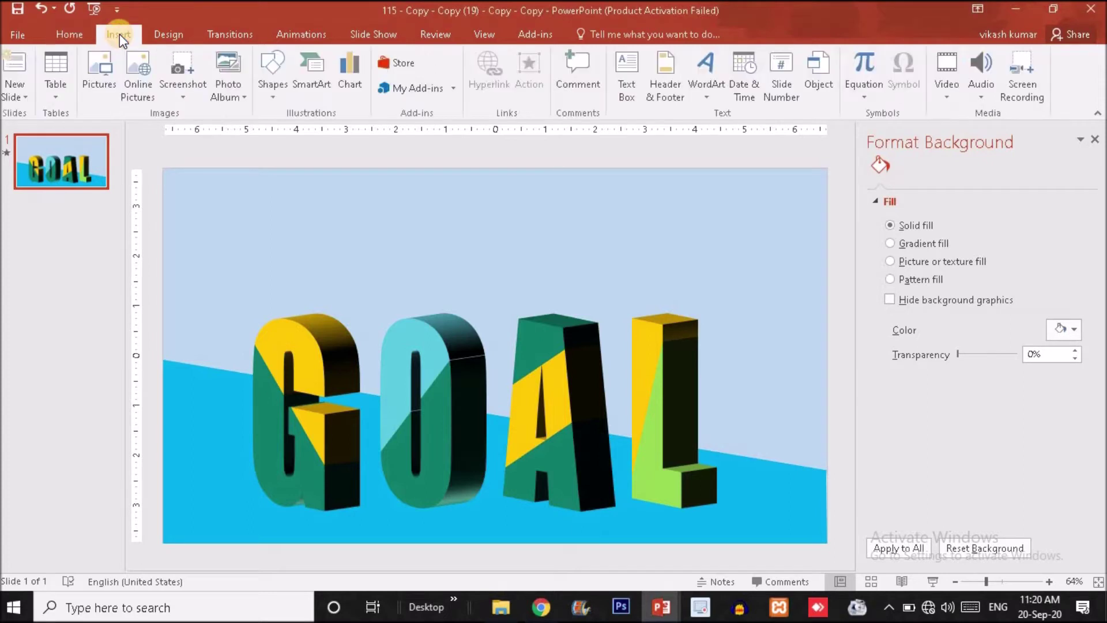
left_click(22, 85)
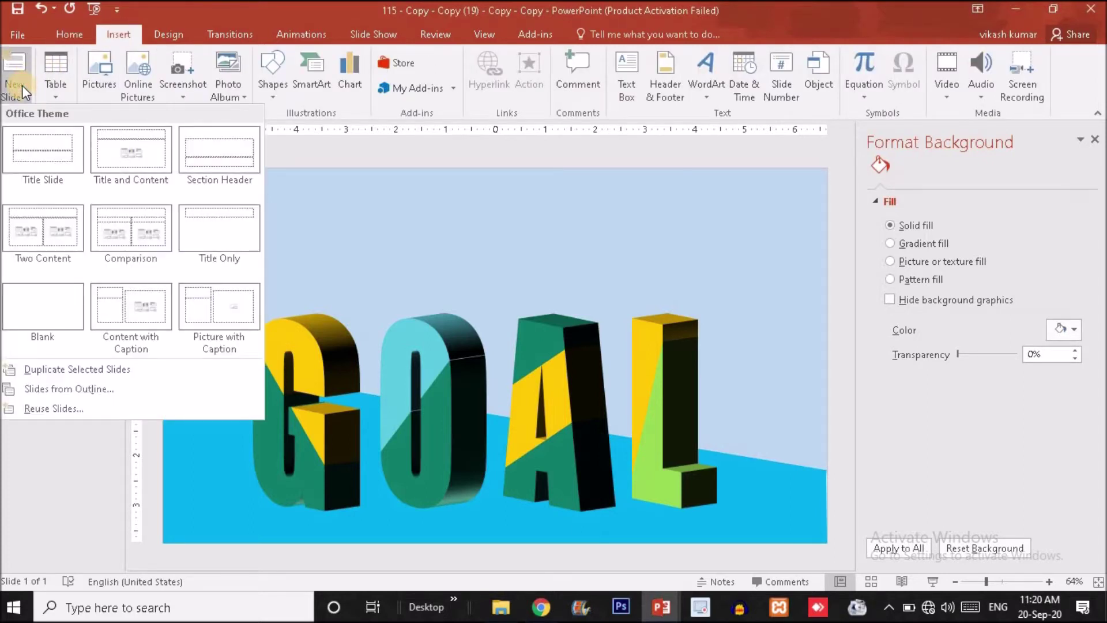
left_click(47, 333)
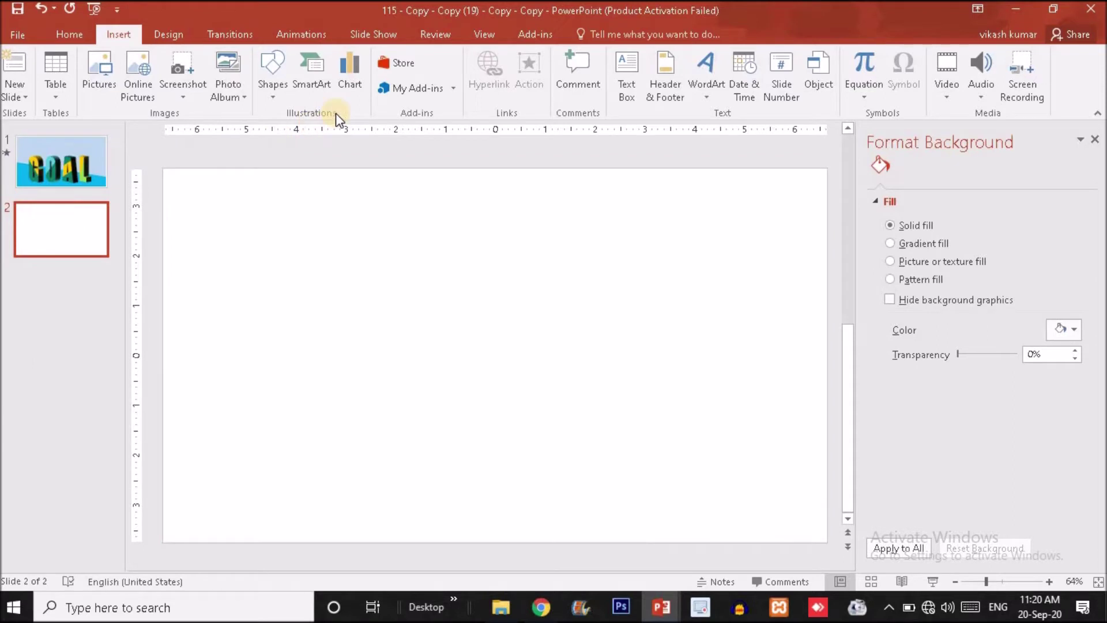
left_click(636, 74)
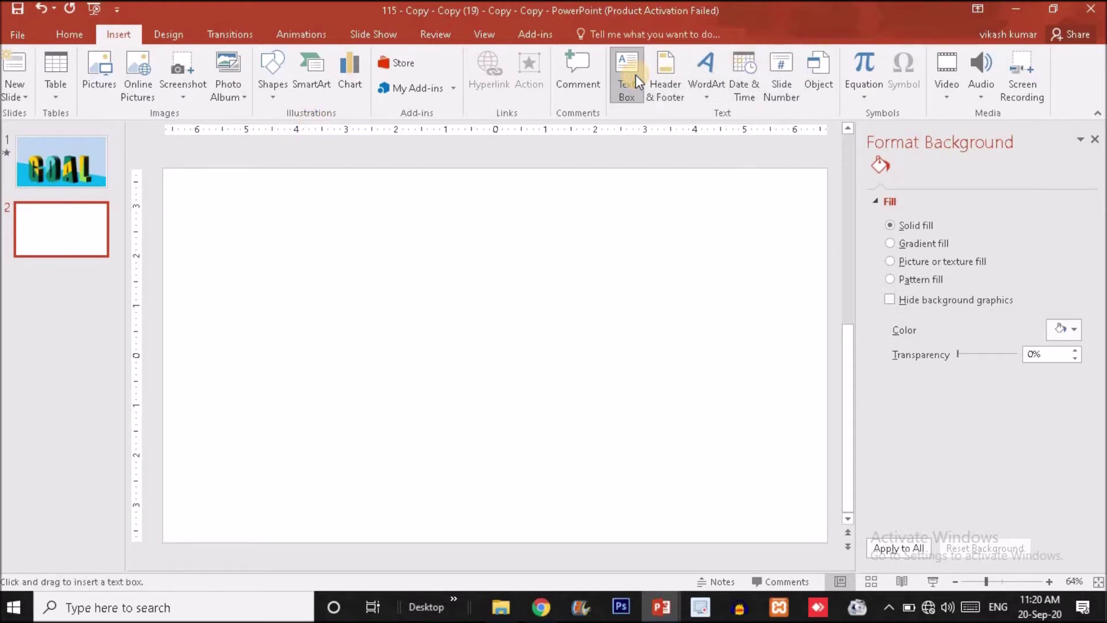
- Add a text box reading 'GOAL' and set its font size to 333
left_click(386, 296)
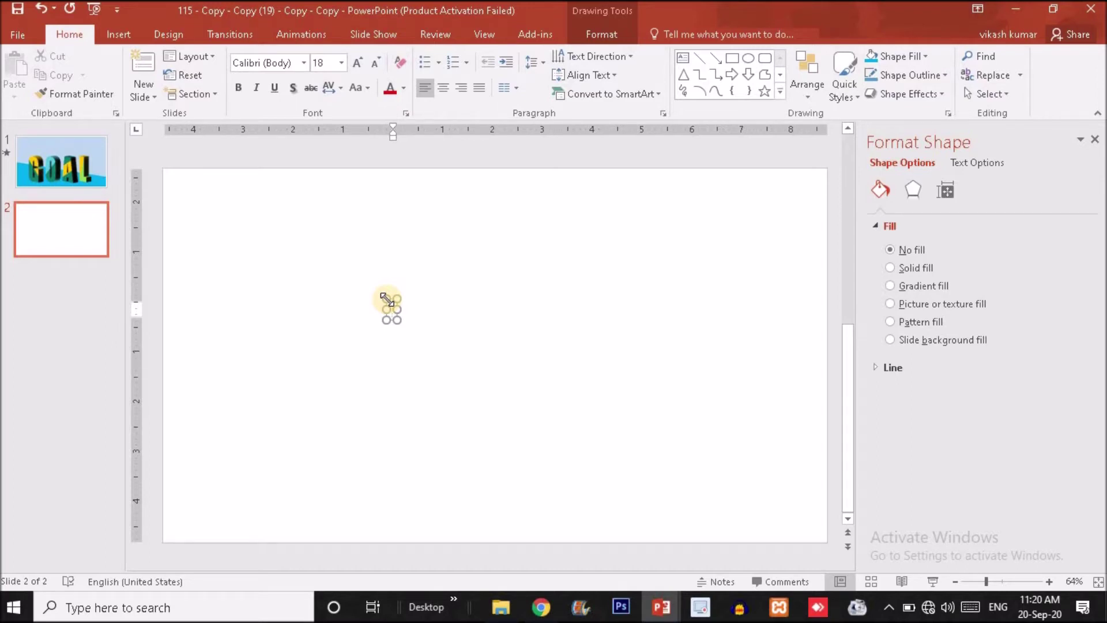
type("GOAL")
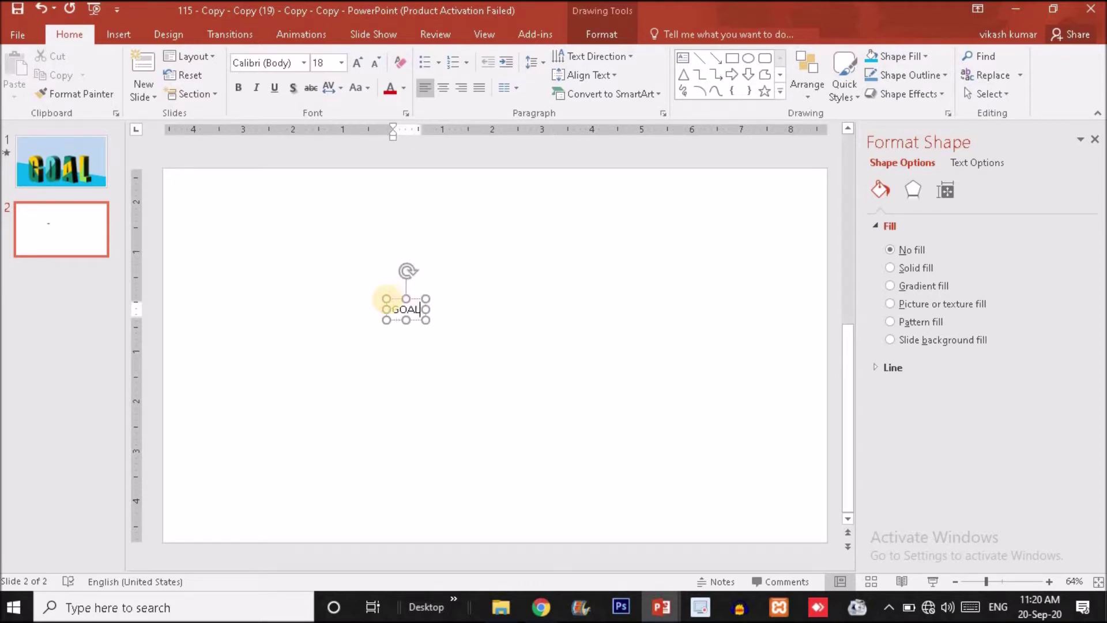
key("ctrl+a")
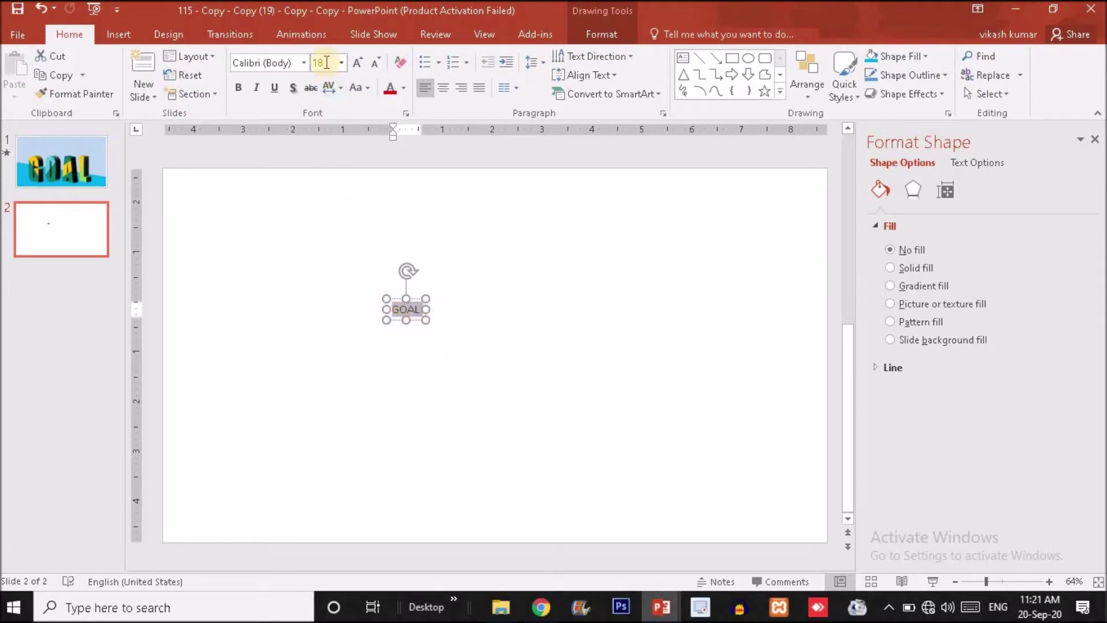
left_click(317, 63)
type("333")
key("Return")
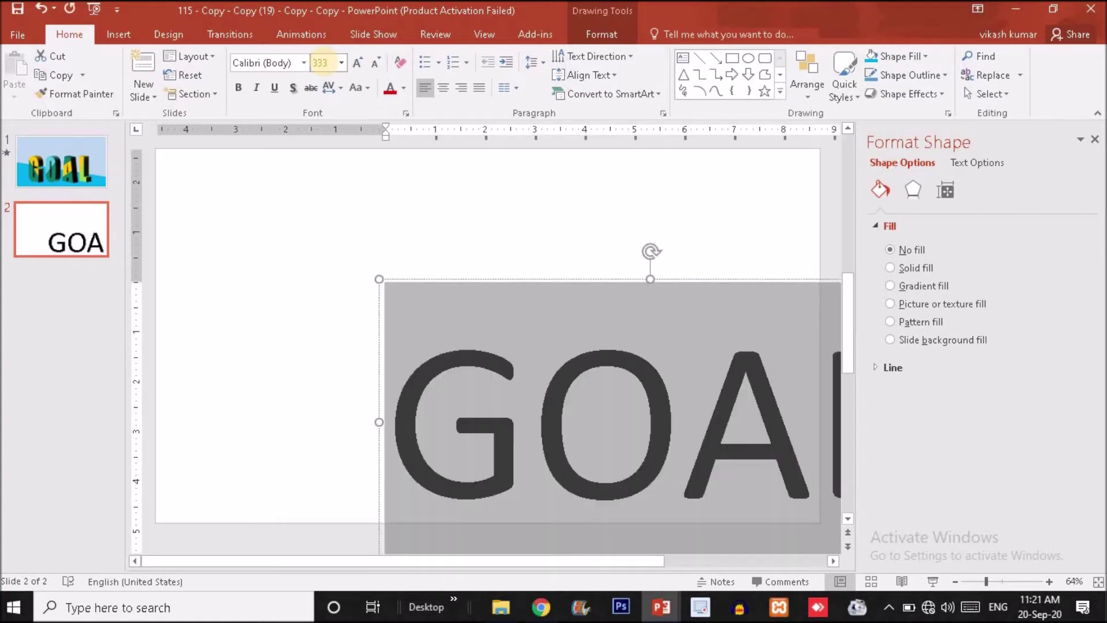
left_click(305, 62)
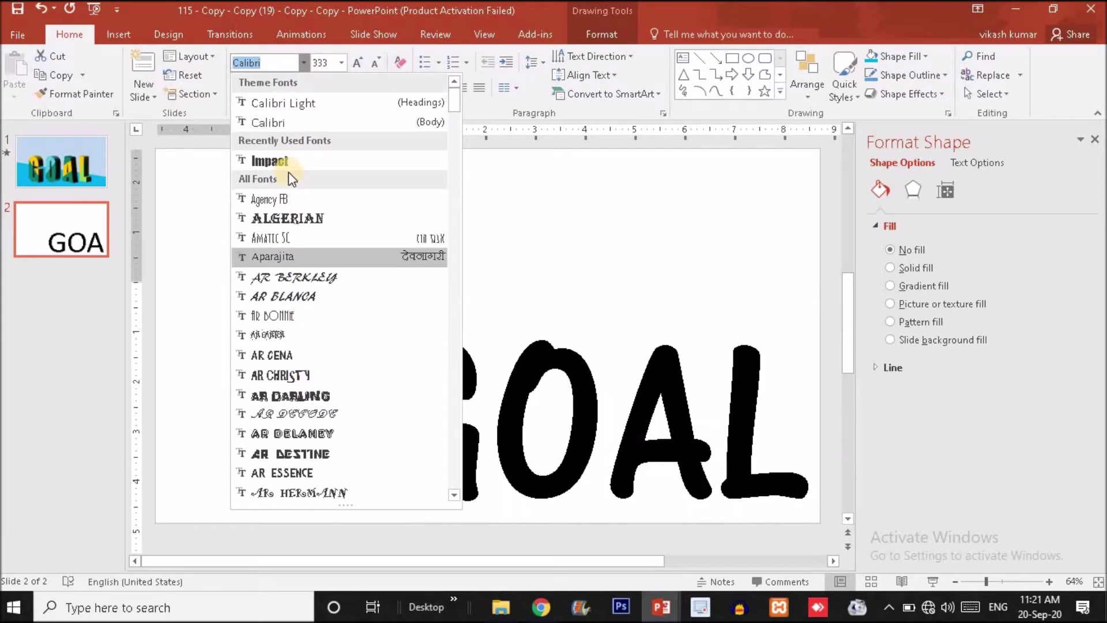
- Change the GOAL text to Impact and move it to the slide centre
left_click(286, 165)
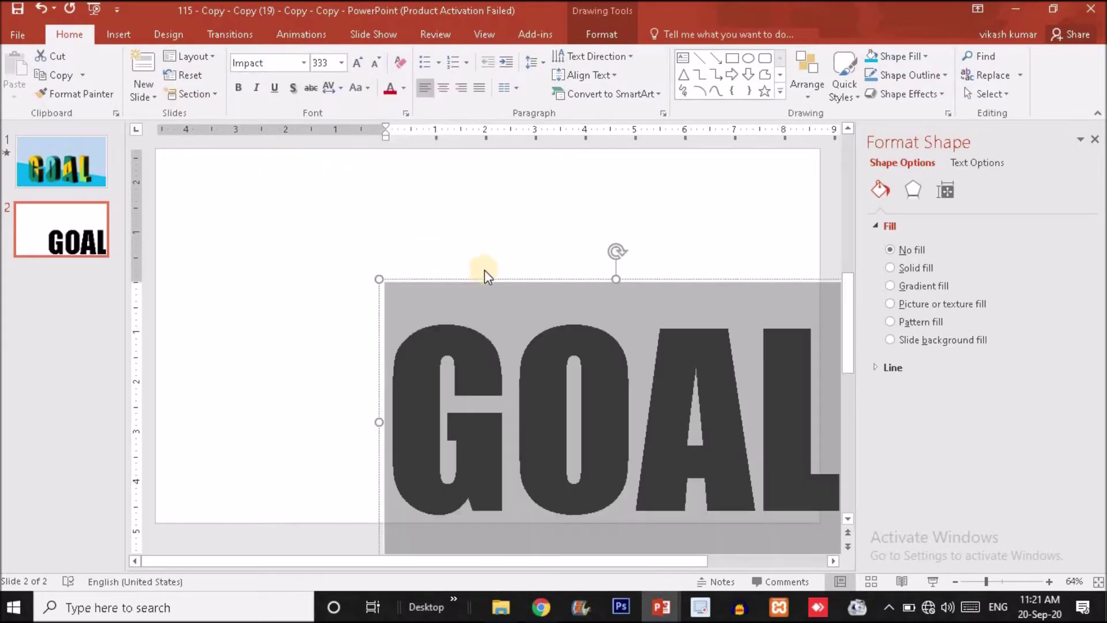
left_click_drag(486, 279, 355, 194)
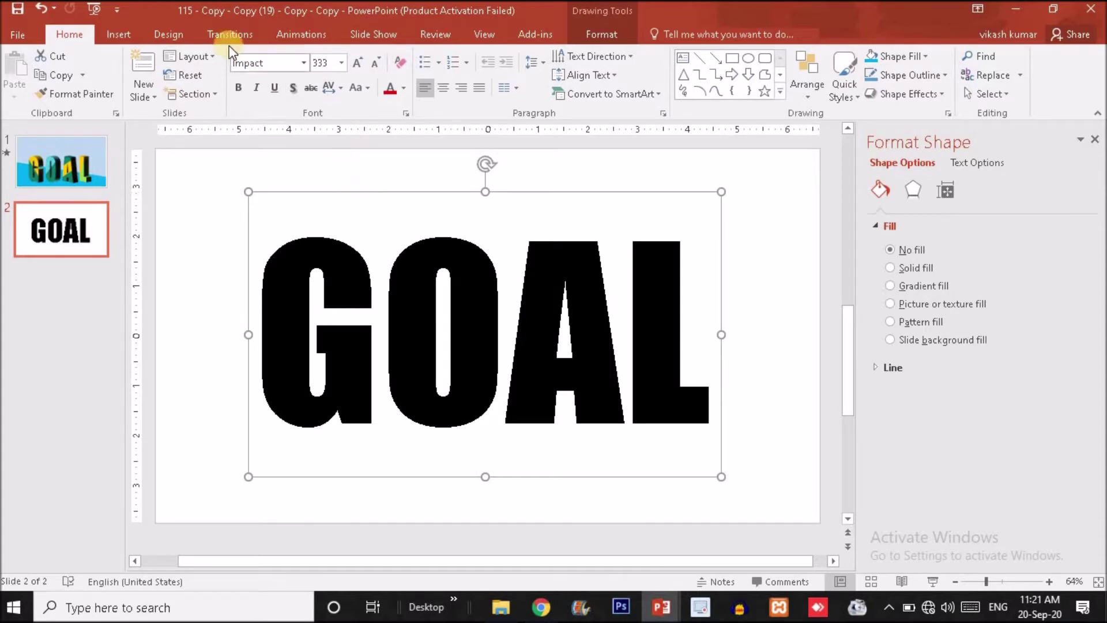
- Draw a rectangle covering the GOAL text and send it to the back
left_click(118, 36)
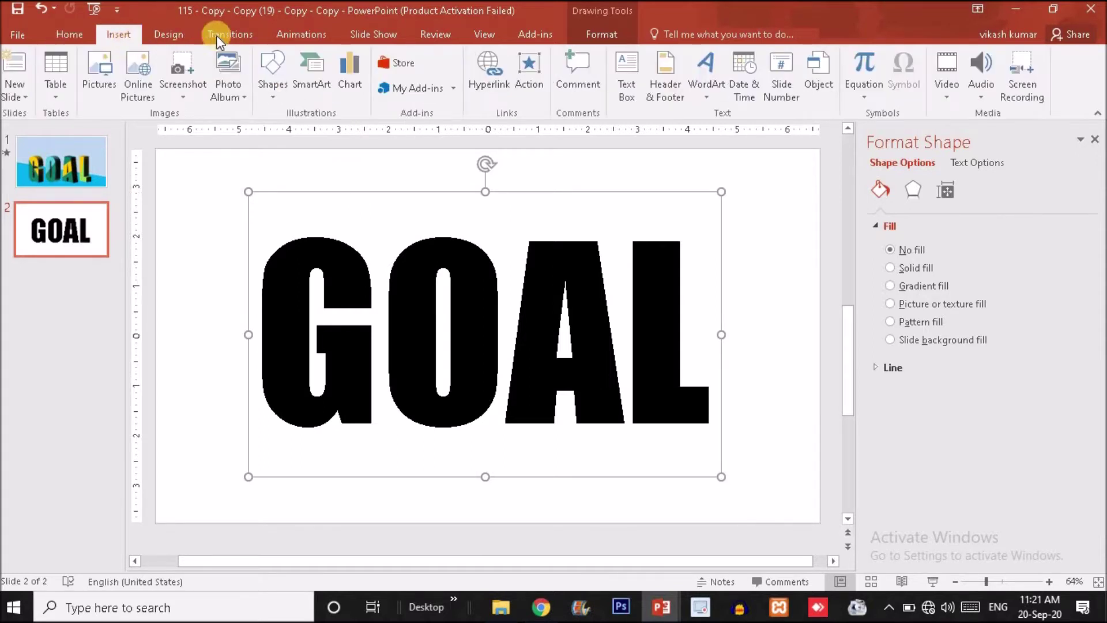
left_click(275, 82)
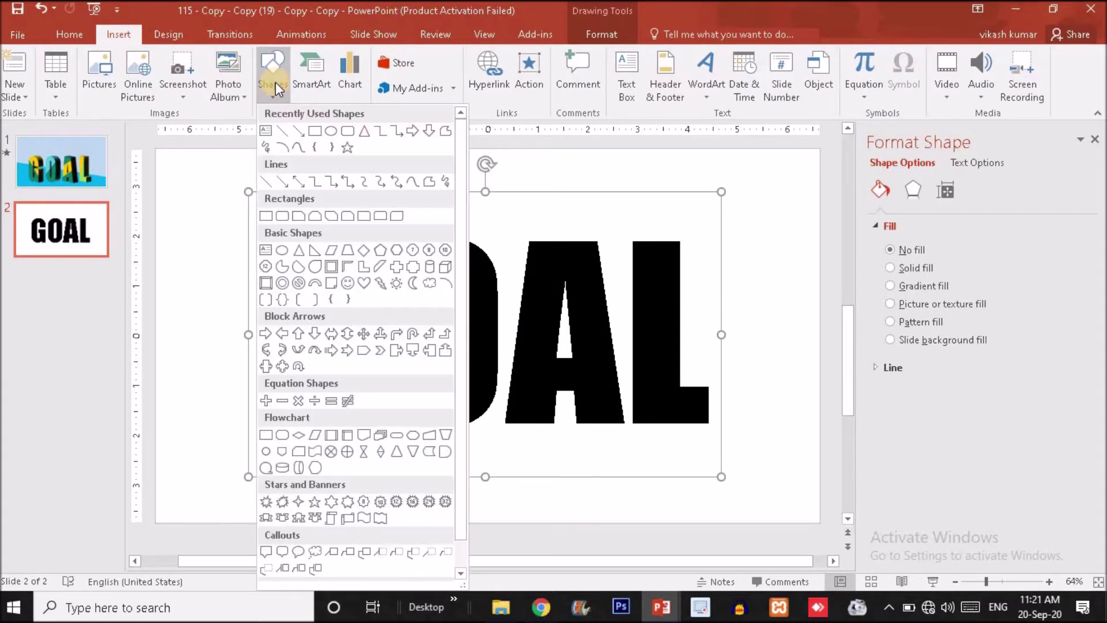
left_click(317, 137)
left_click_drag(221, 172, 745, 485)
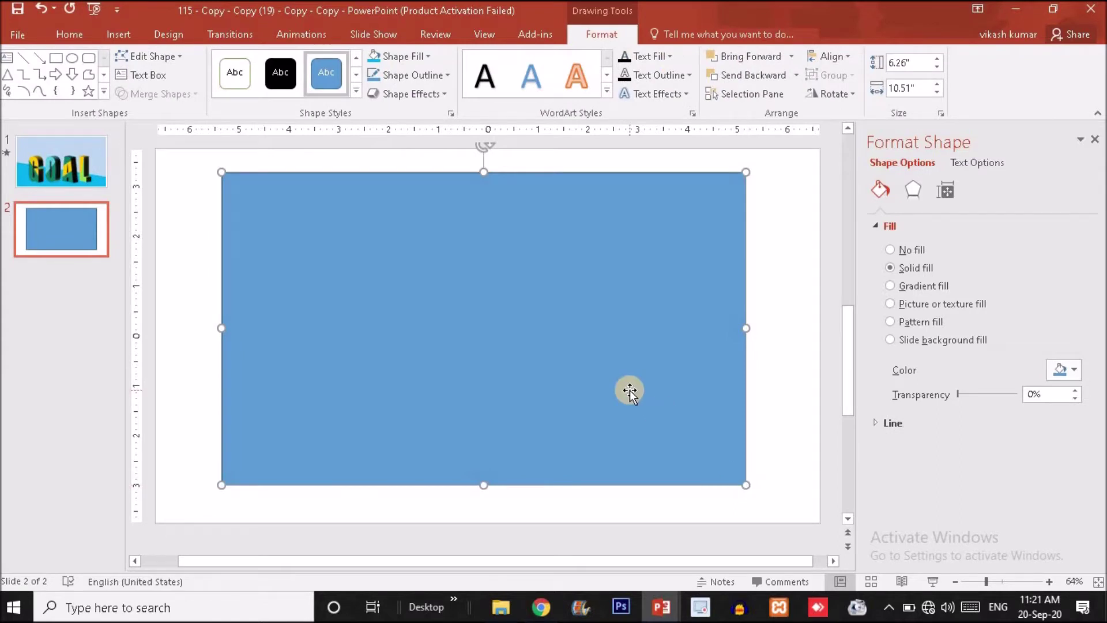
right_click(429, 294)
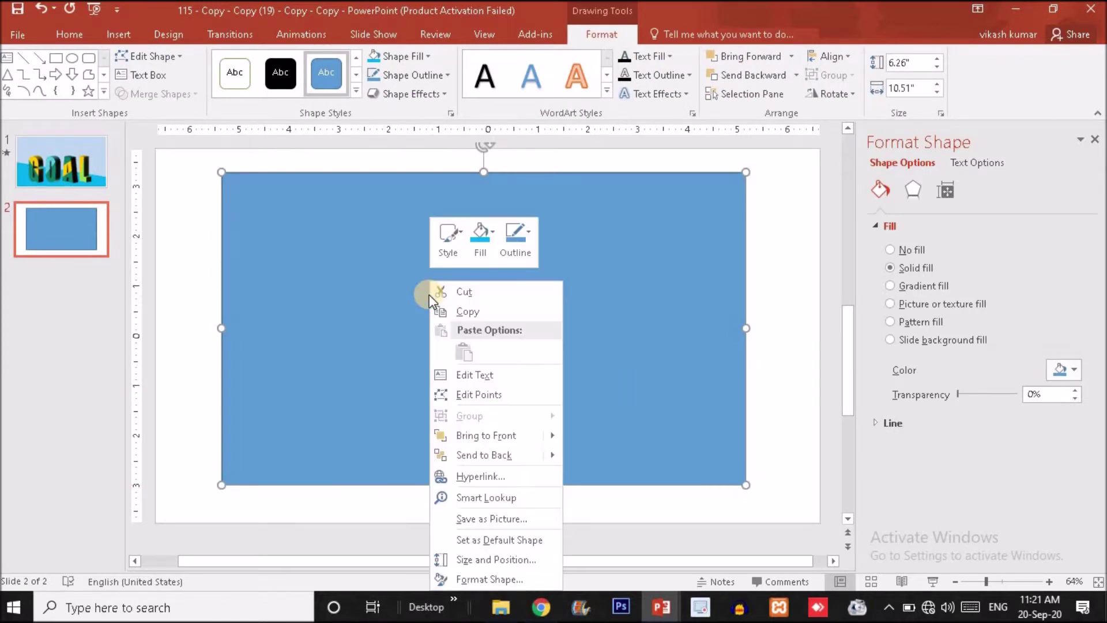
left_click(507, 455)
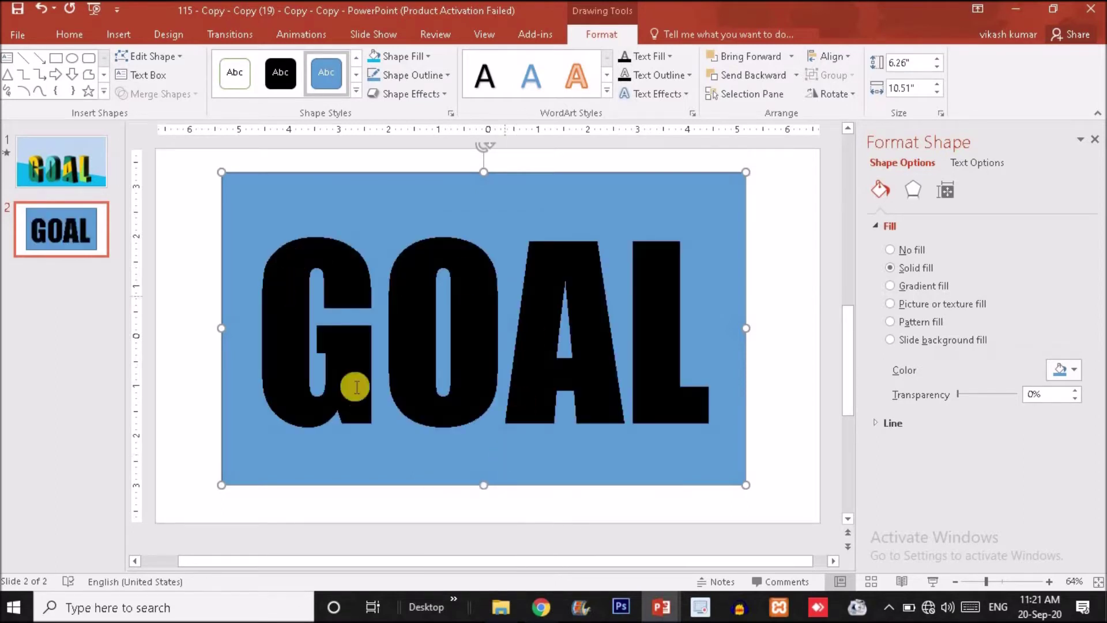
- Fragment the GOAL text together with the blue rectangle, then deselect
left_click(418, 321, "shift")
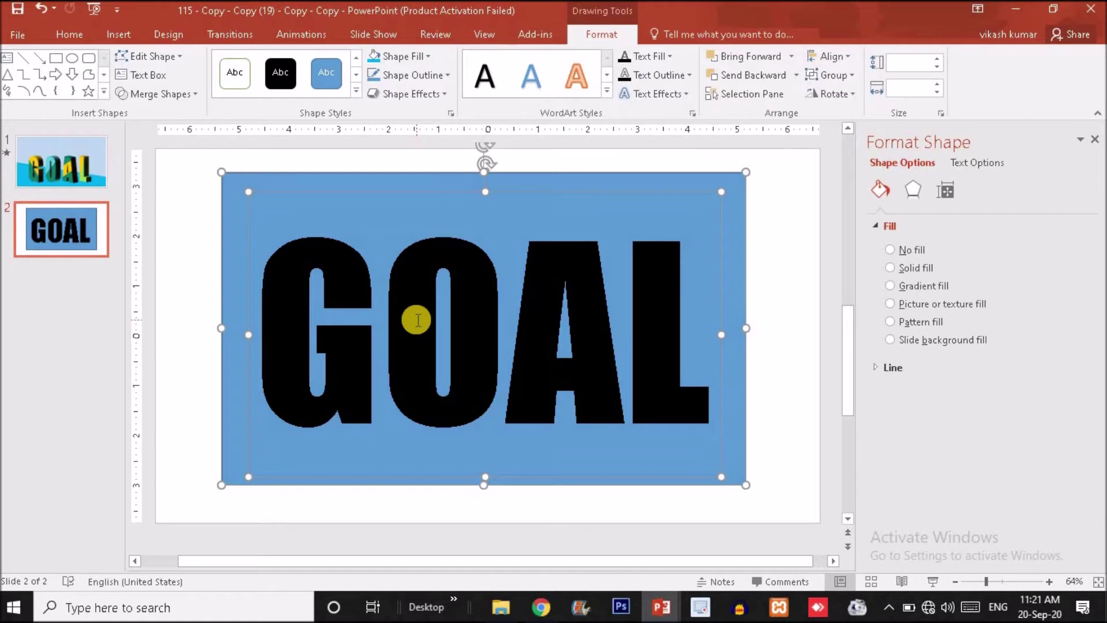
left_click(180, 98)
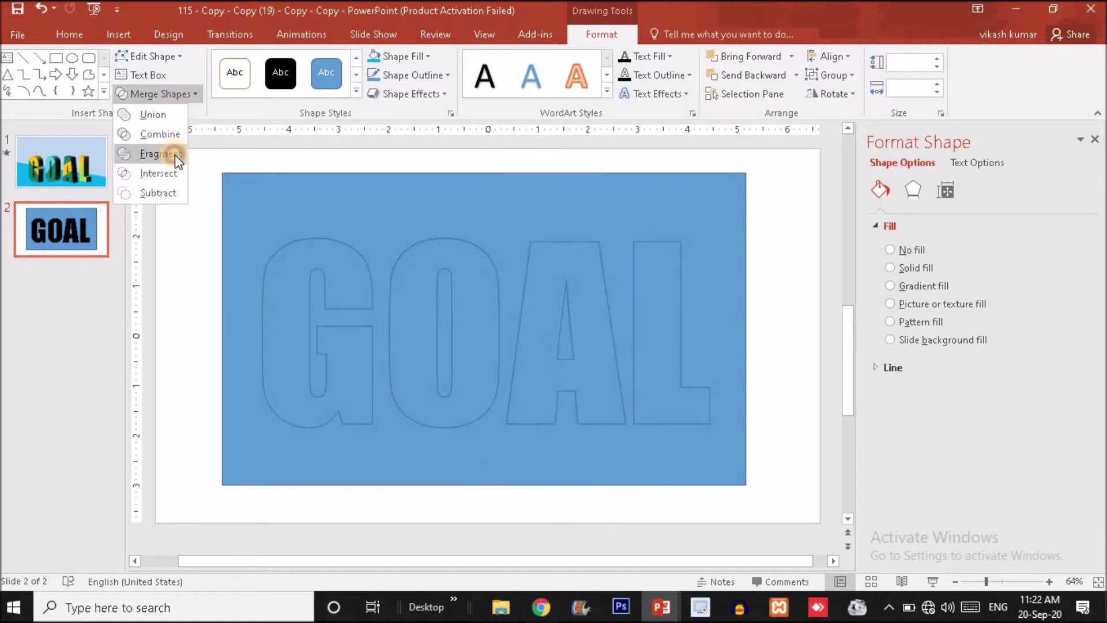
left_click(174, 155)
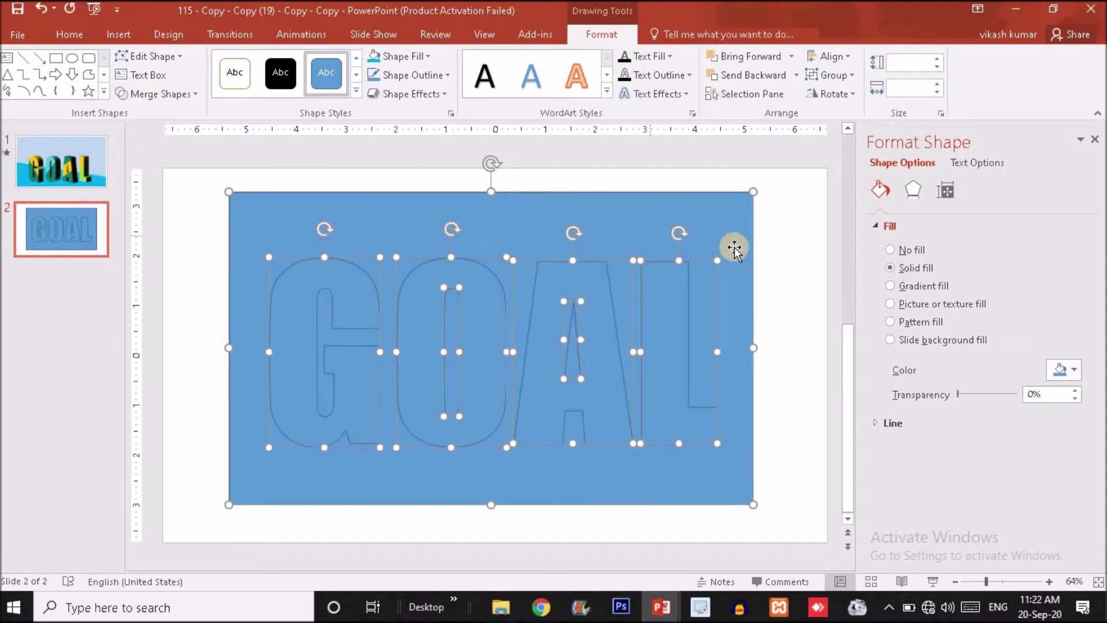
left_click(781, 263)
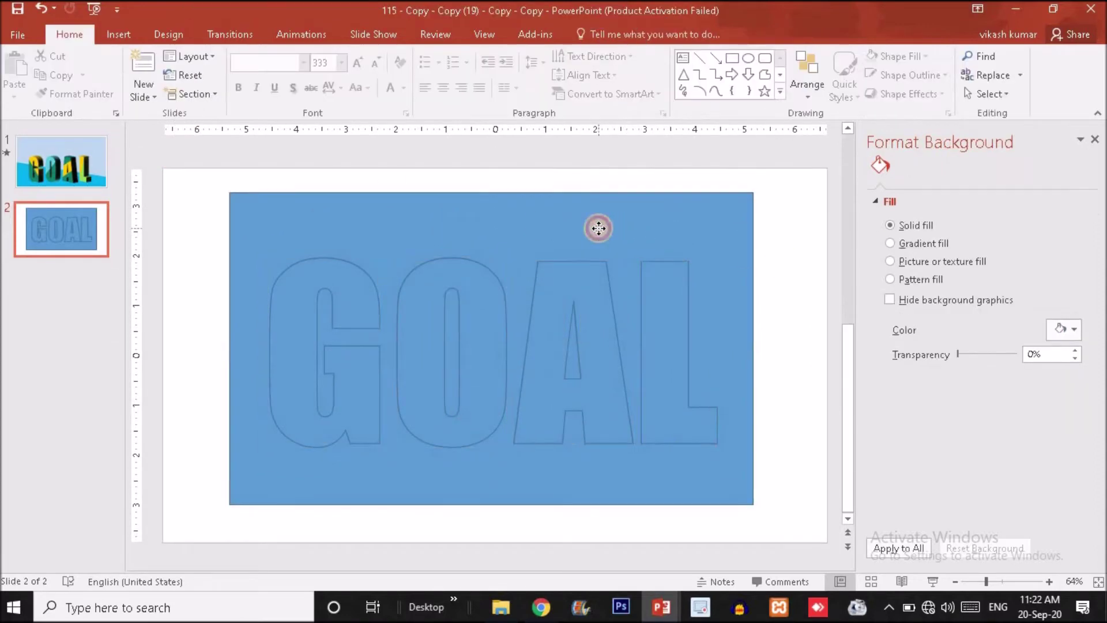
- Delete the leftover background rectangle and the pieces filling the O and A holes
left_click(598, 228)
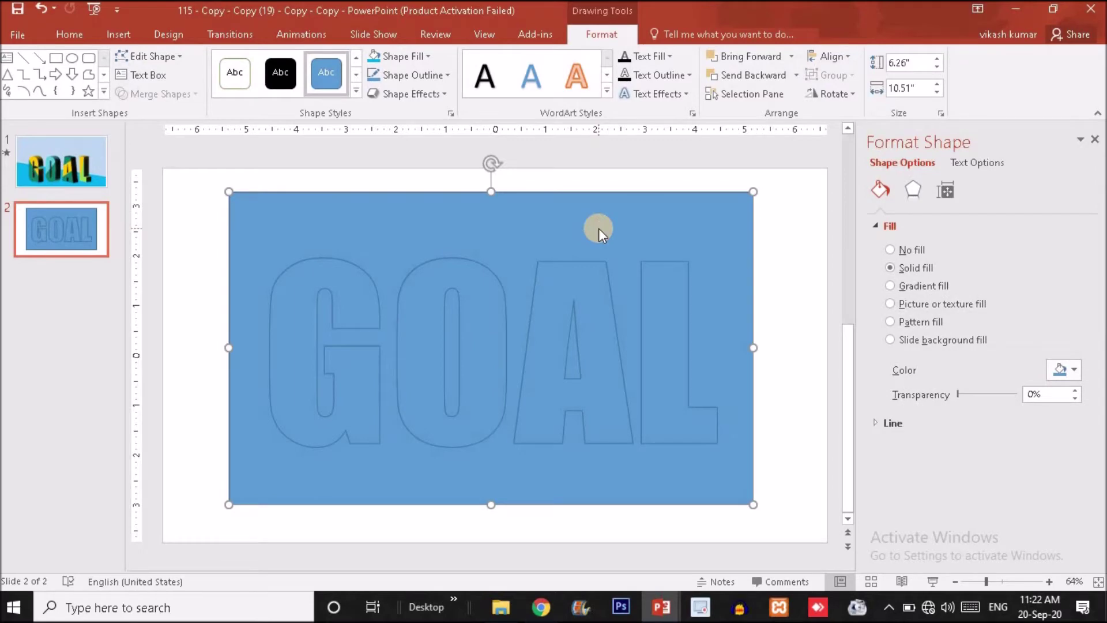
key("Delete")
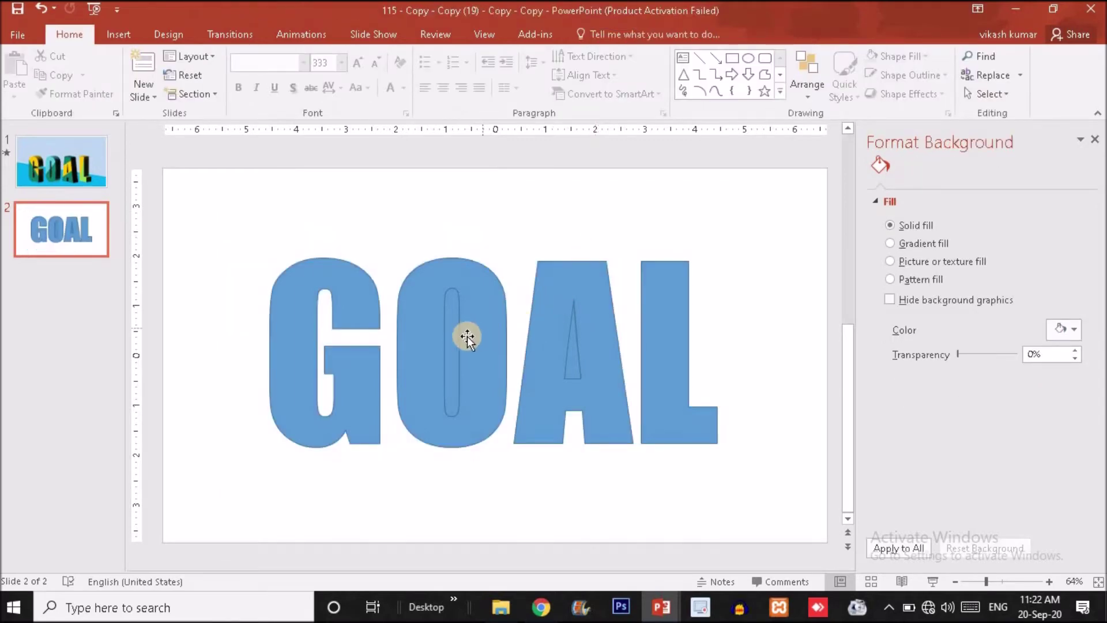
left_click(455, 356)
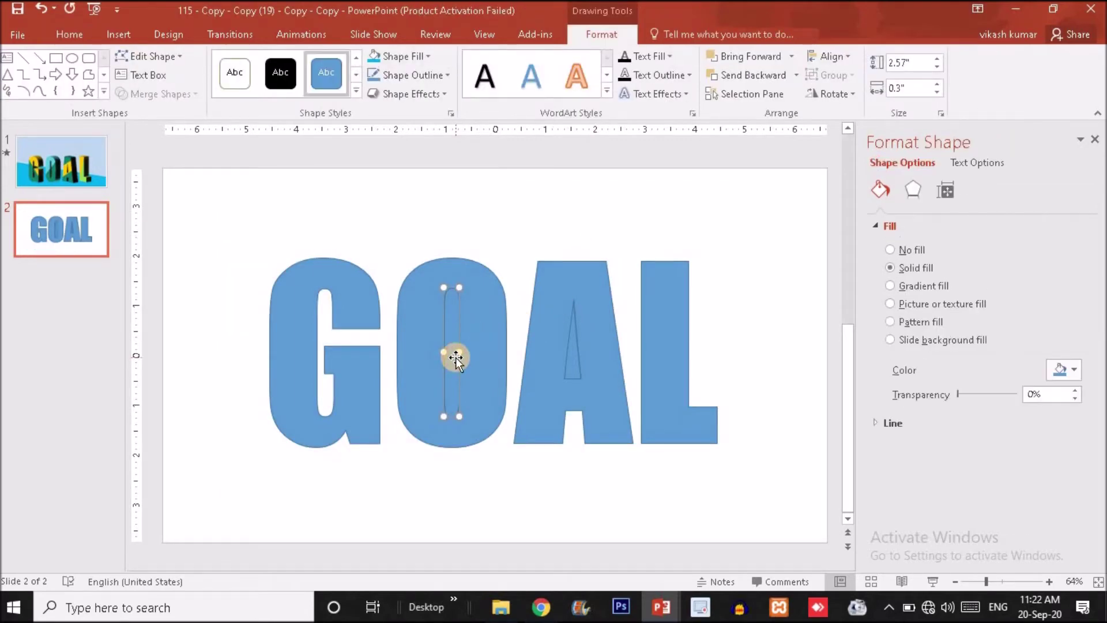
key("Delete")
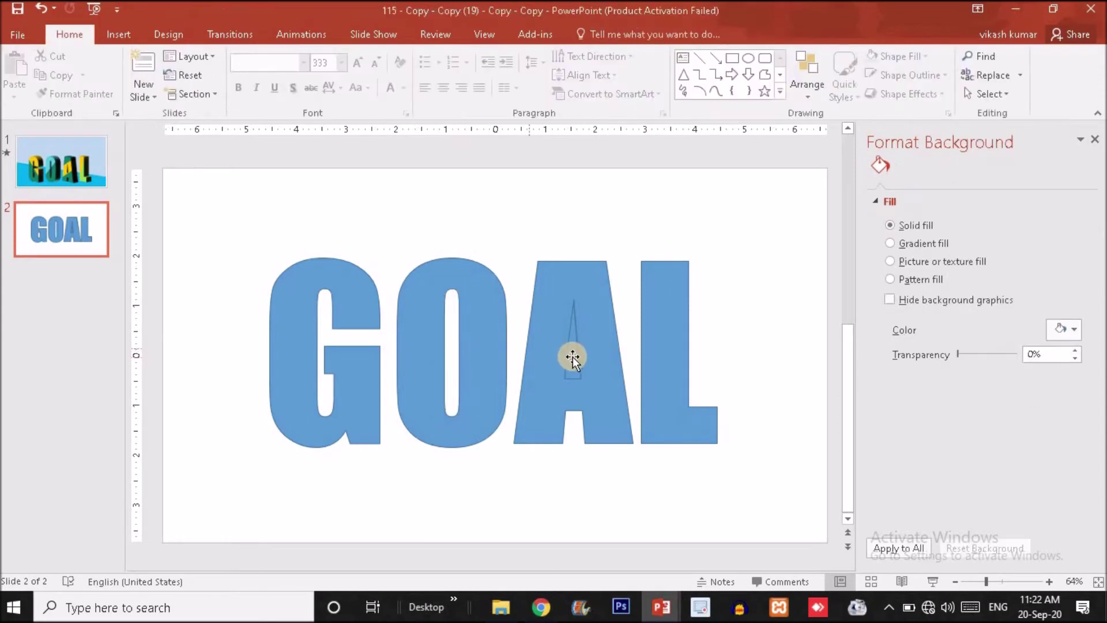
left_click(572, 358)
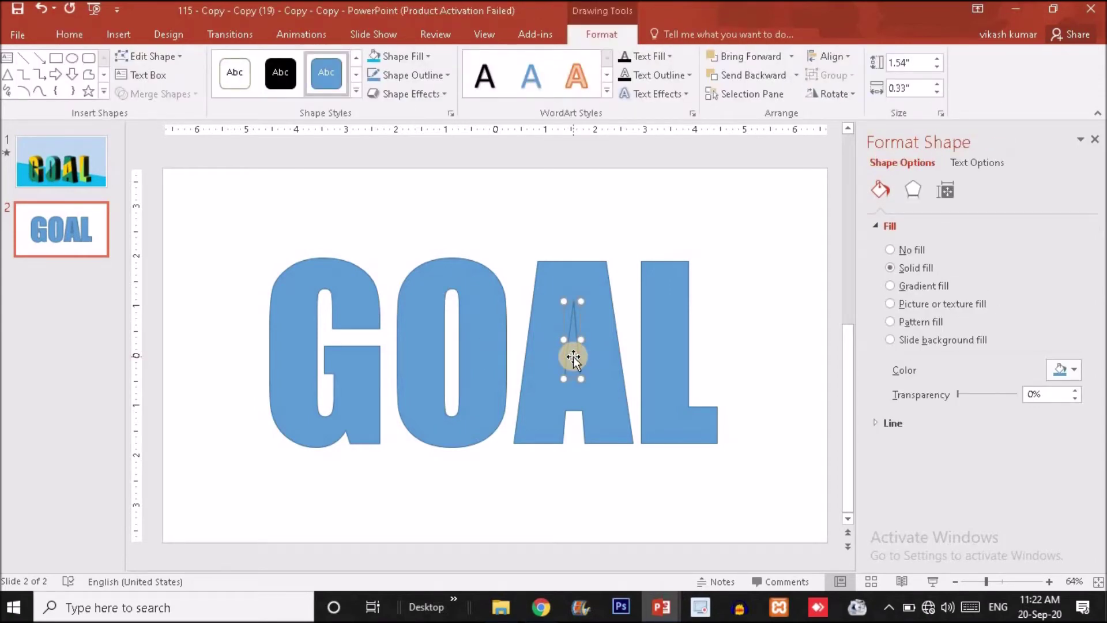
key("Delete")
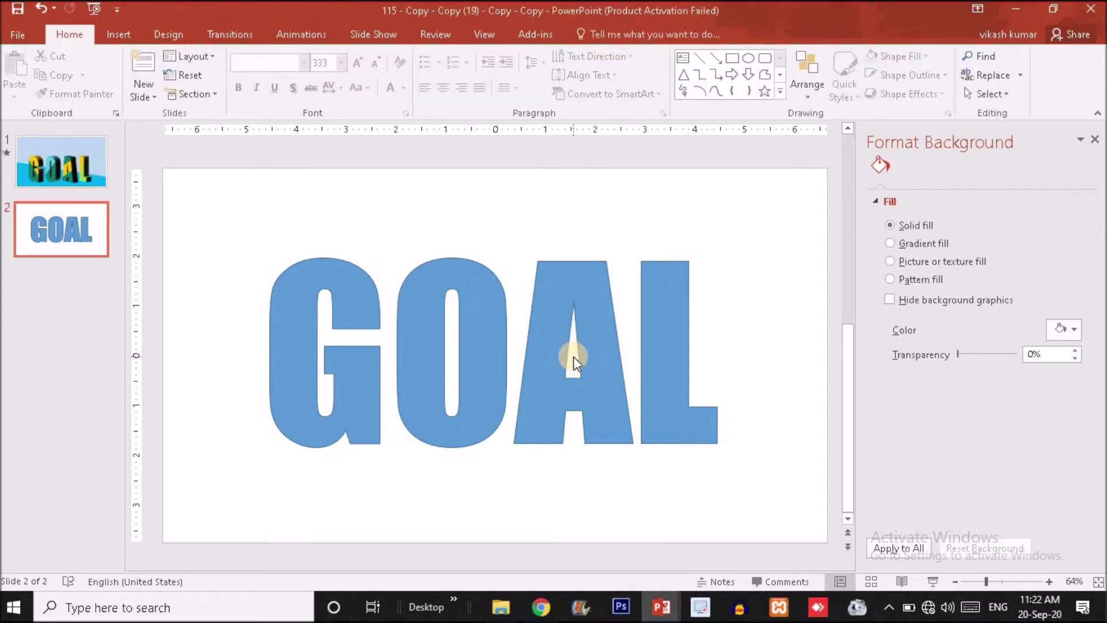
- Set all four letter shapes to No Outline
key("ctrl+a")
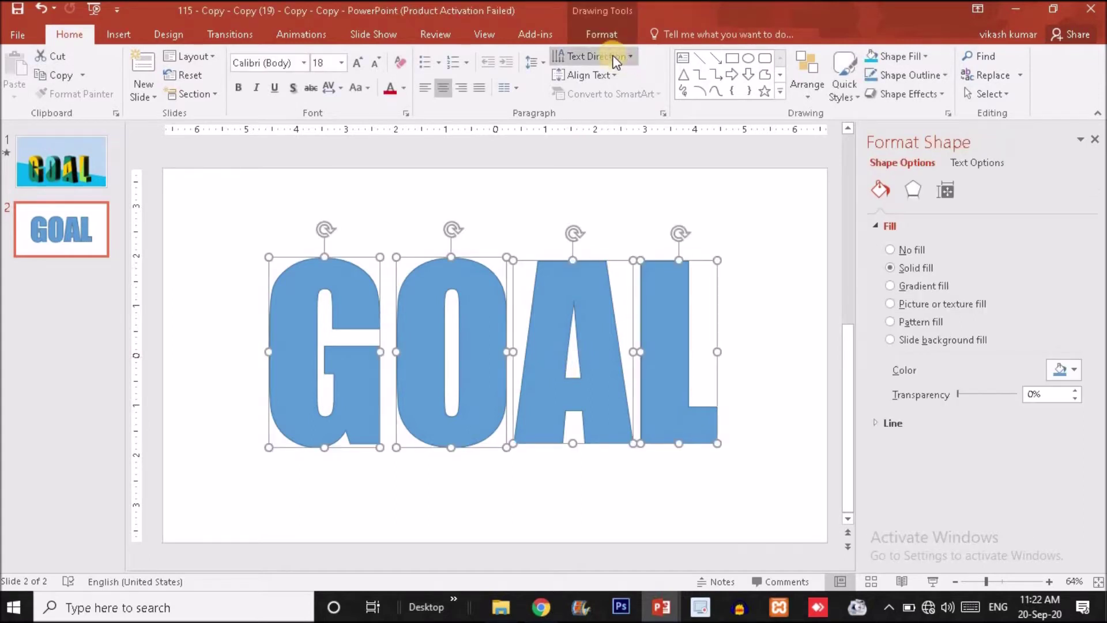
left_click(602, 35)
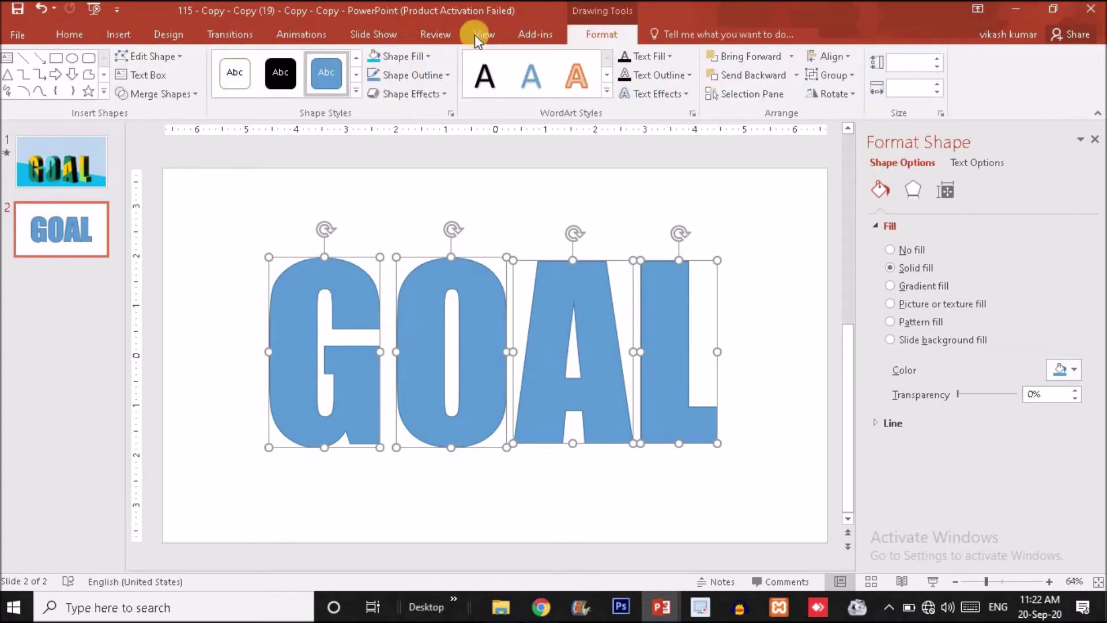
left_click(419, 71)
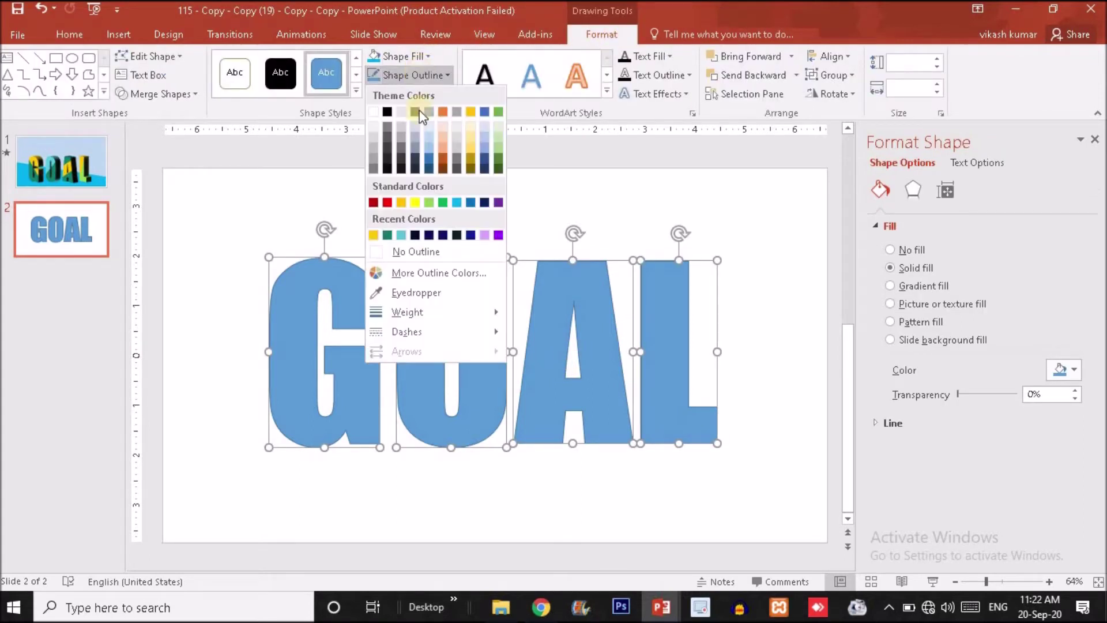
left_click(417, 252)
left_click(638, 205)
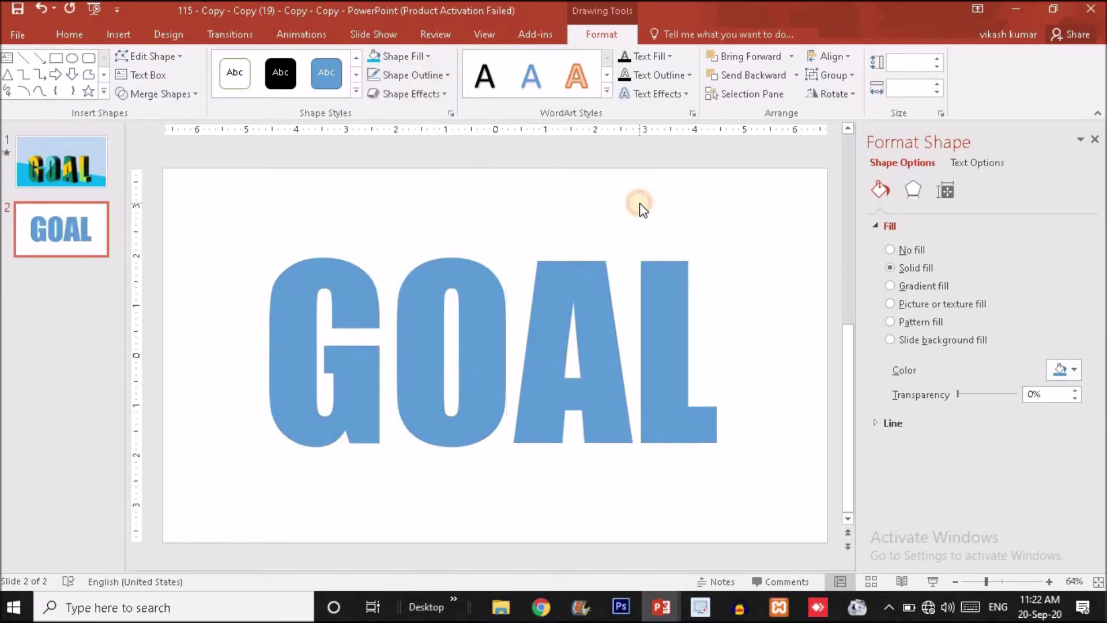
left_click(126, 36)
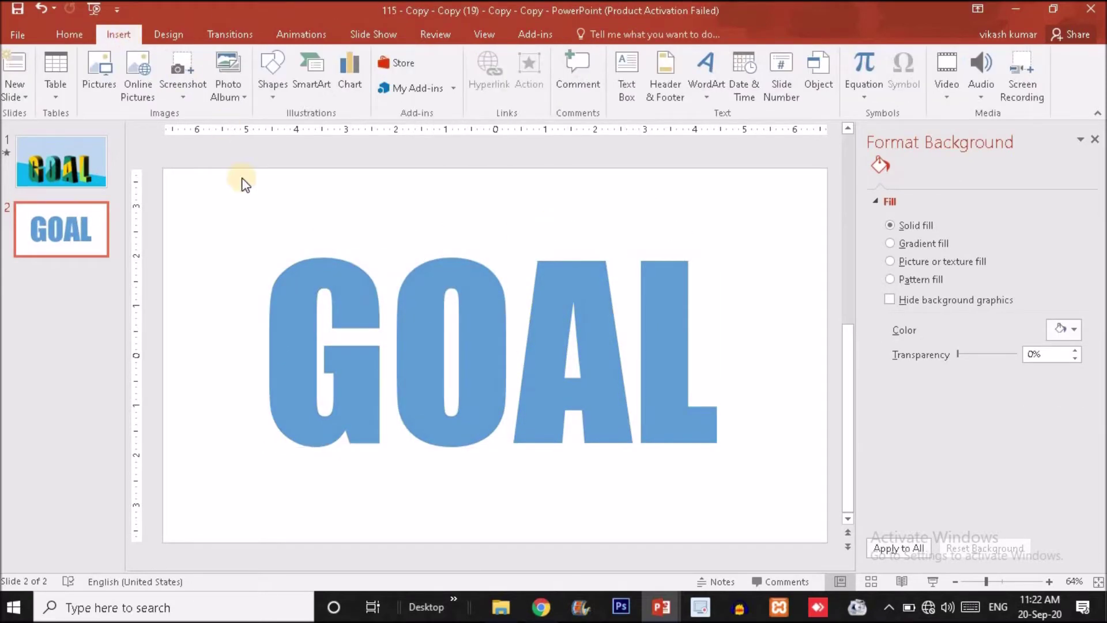
- Check slide 1, then on slide 2 draw a rectangle over the top of G and O
left_click(88, 163)
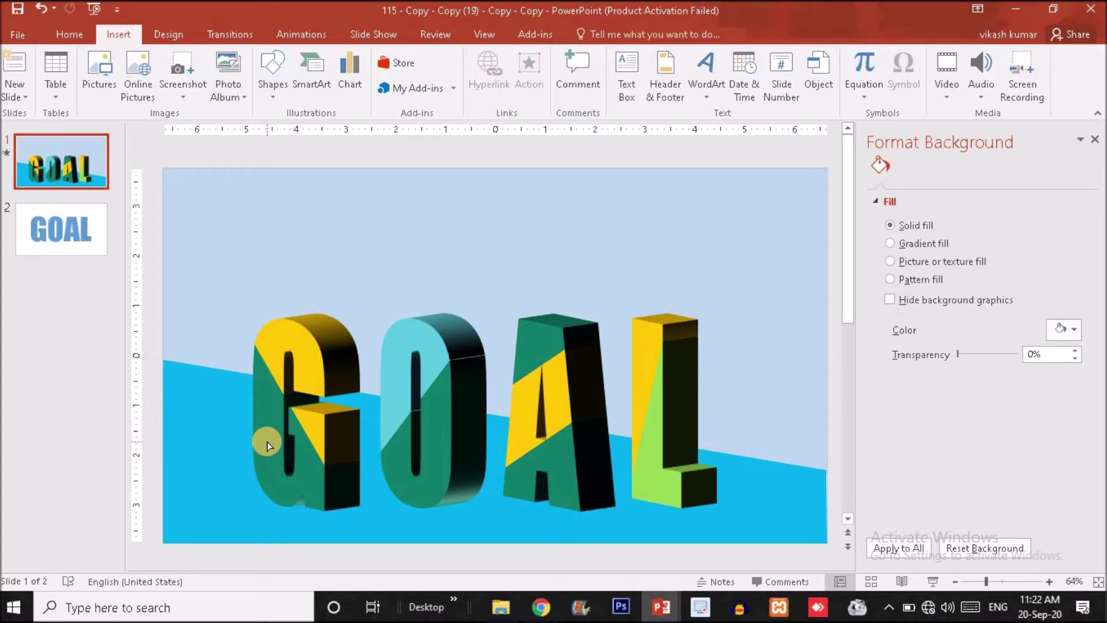
left_click(78, 242)
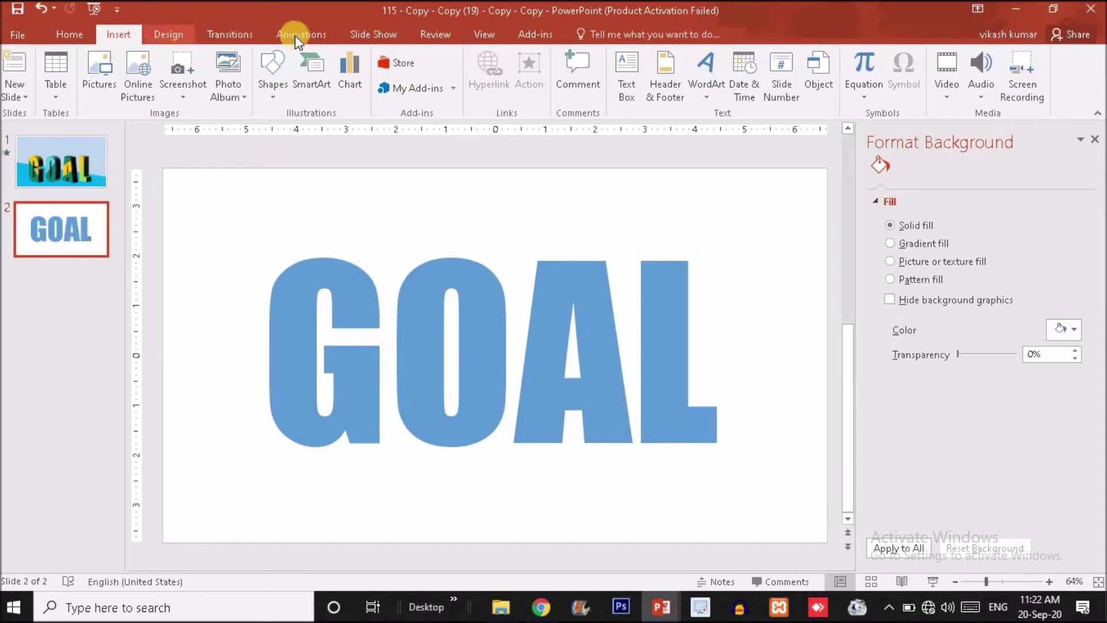
left_click(285, 78)
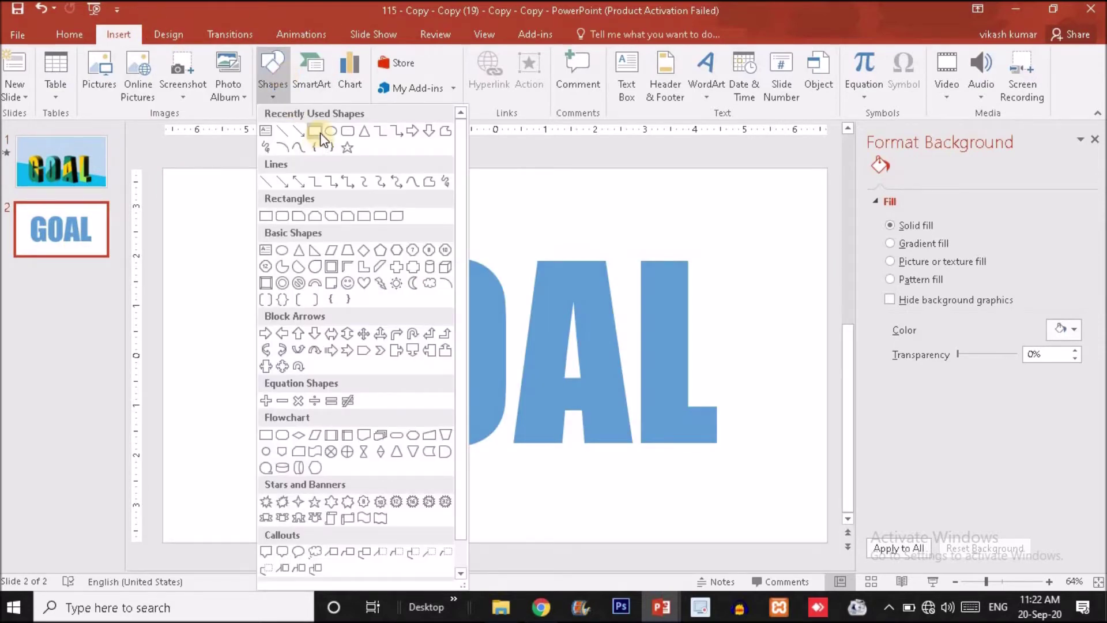
left_click(320, 133)
left_click_drag(241, 218, 461, 357)
- Fill the new rectangle with a peach theme colour
left_click(398, 56)
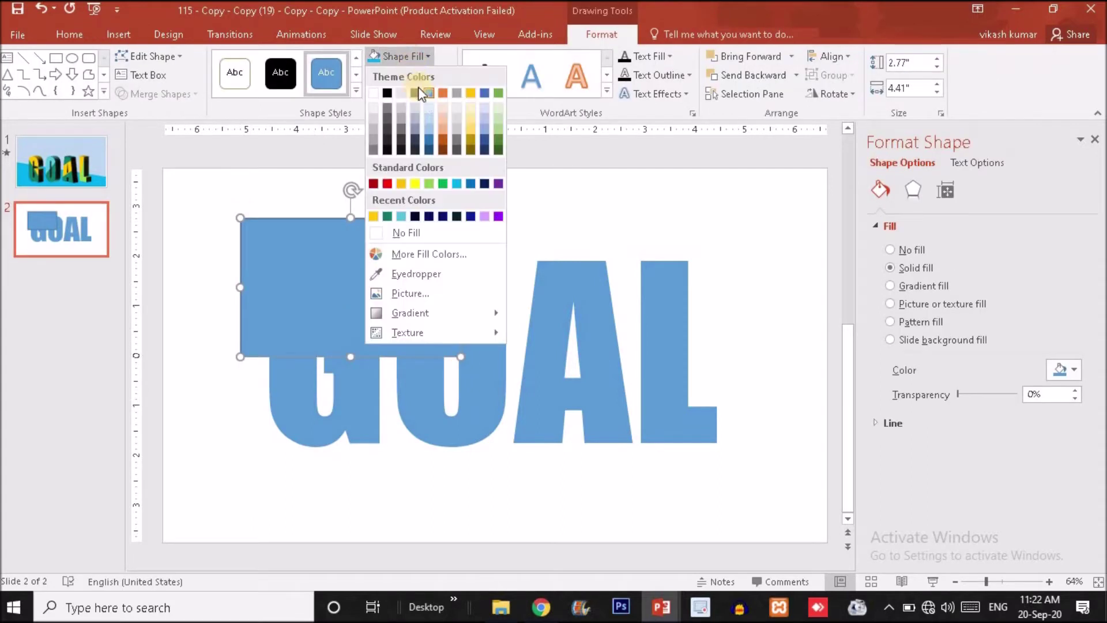
left_click(445, 110)
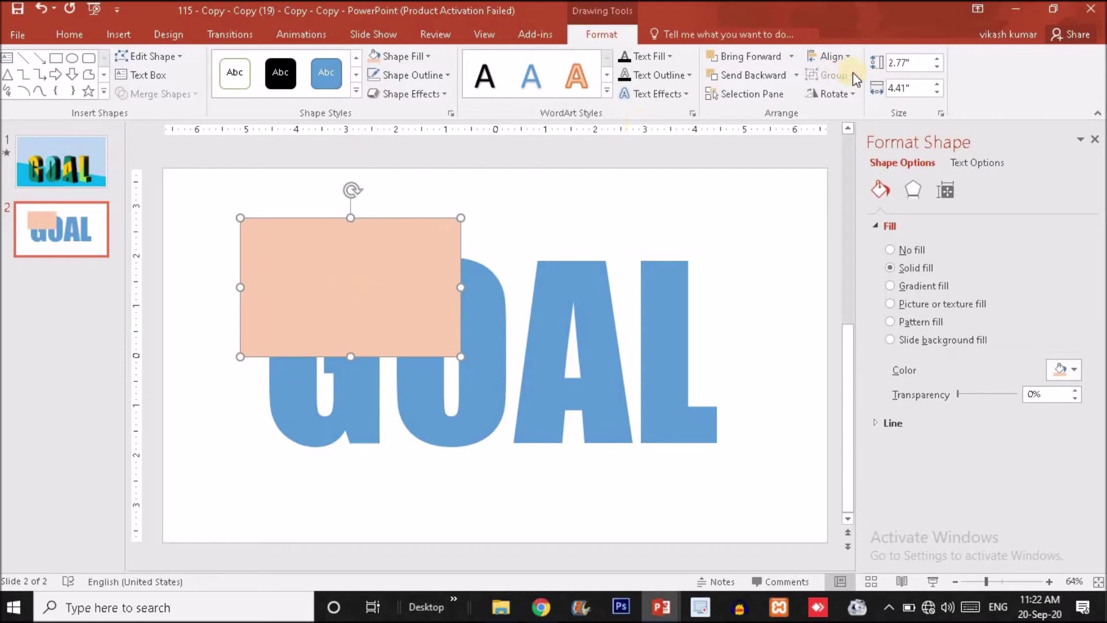
left_click(848, 95)
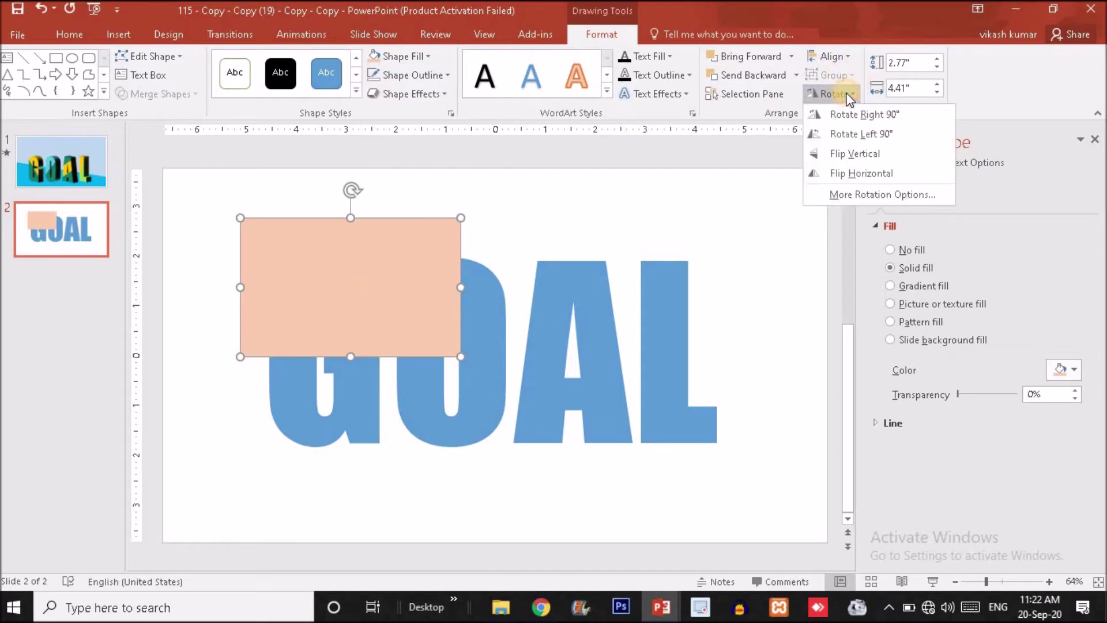
- Rotate the peach rectangle to -45° and move it down across the G
left_click(880, 195)
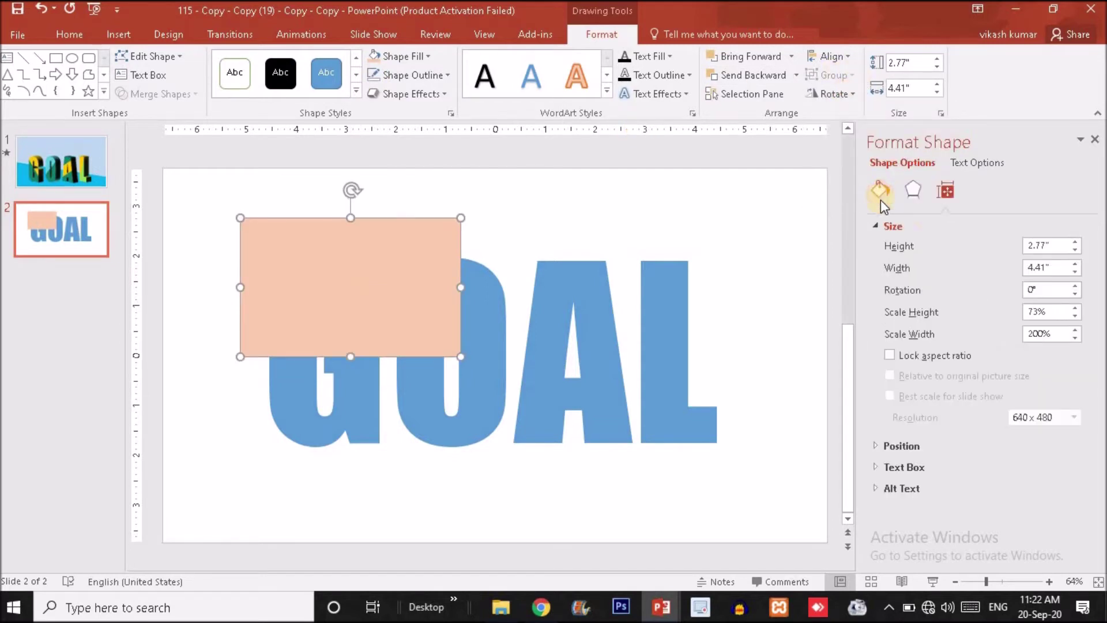
double_click(1044, 291)
type("-")
type("-")
key("Return")
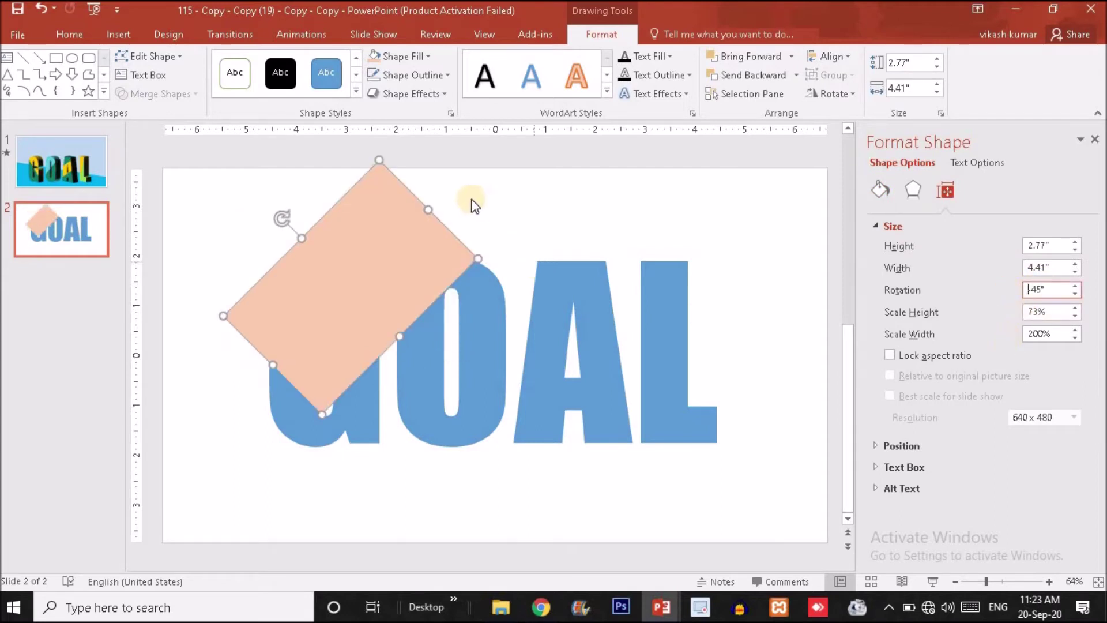
left_click_drag(415, 268, 421, 371)
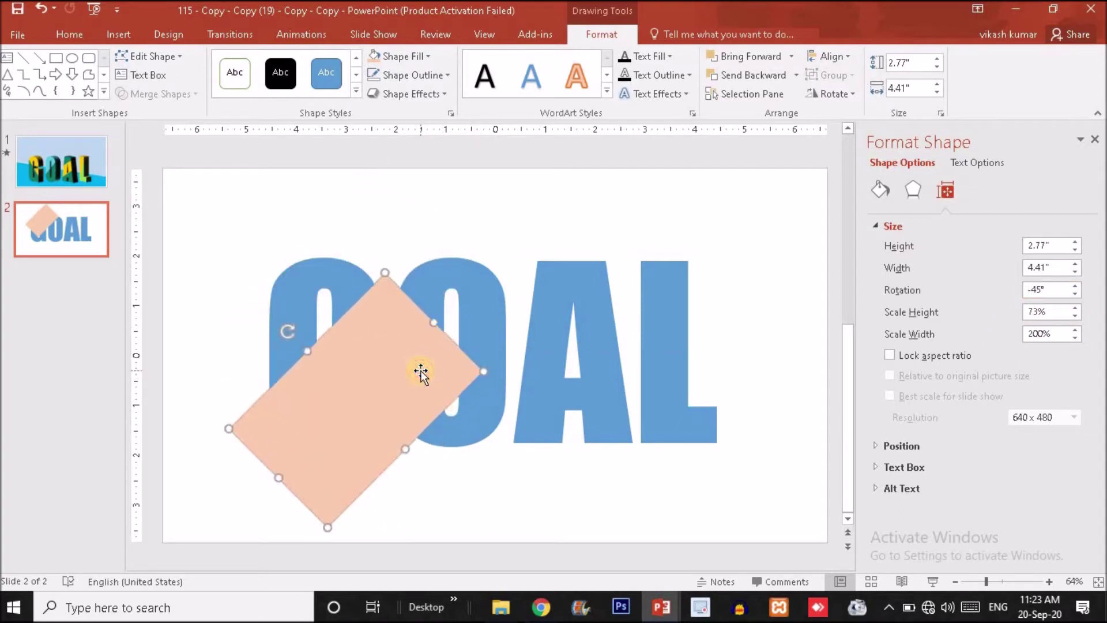
- Drop a copy of the rectangle over the A and L, then select the G with the rectangle
left_click(316, 286)
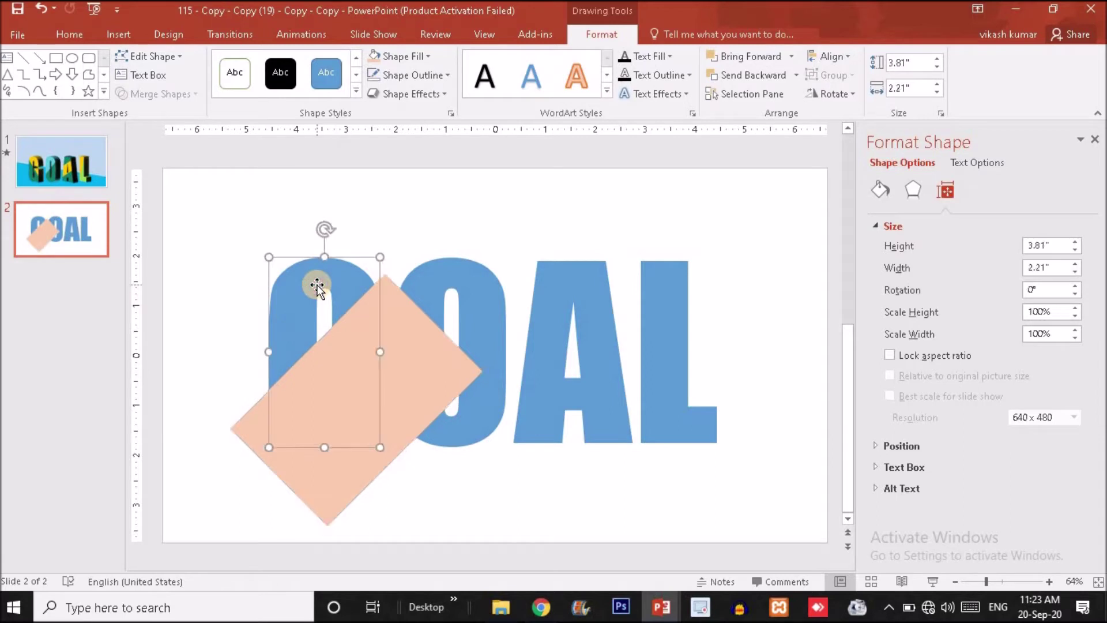
left_click(431, 345)
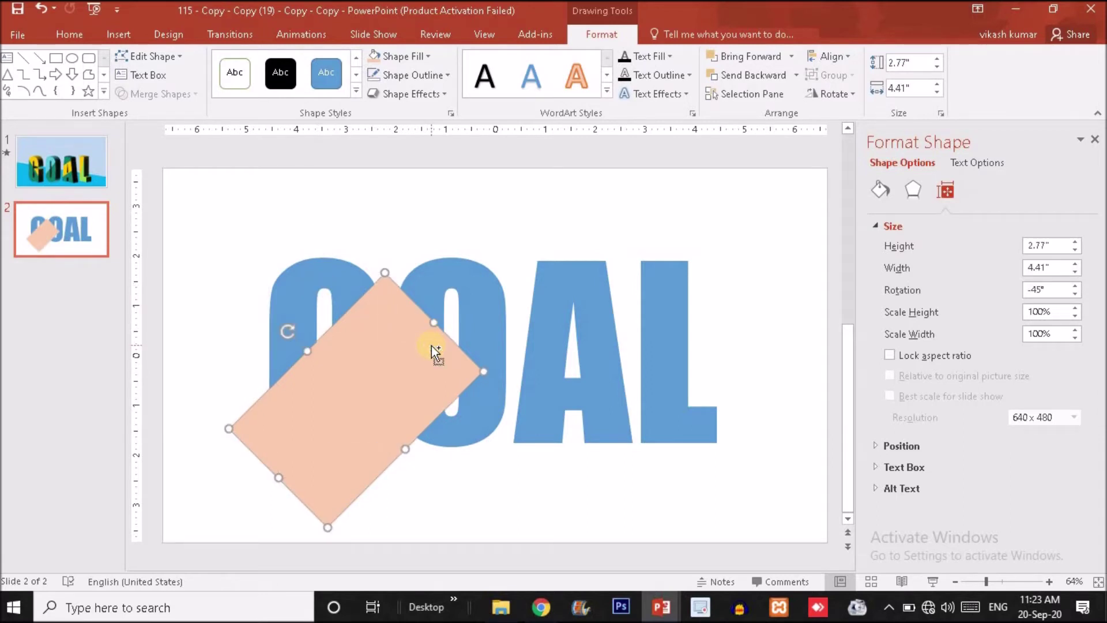
left_click_drag(435, 352, 431, 347)
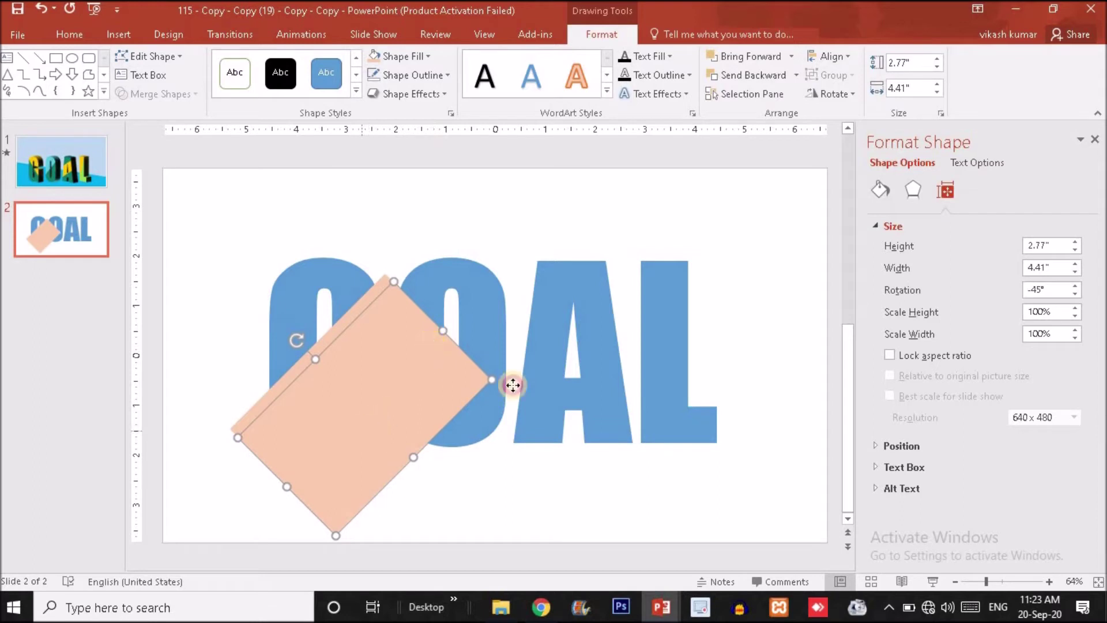
left_click_drag(370, 431, 683, 312)
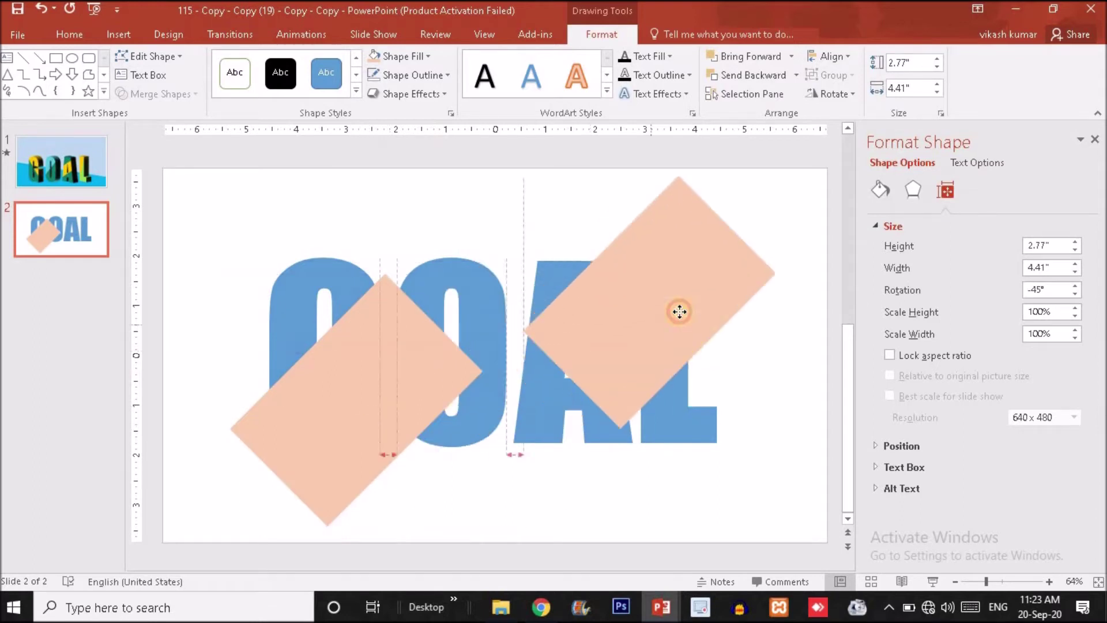
left_click(294, 305)
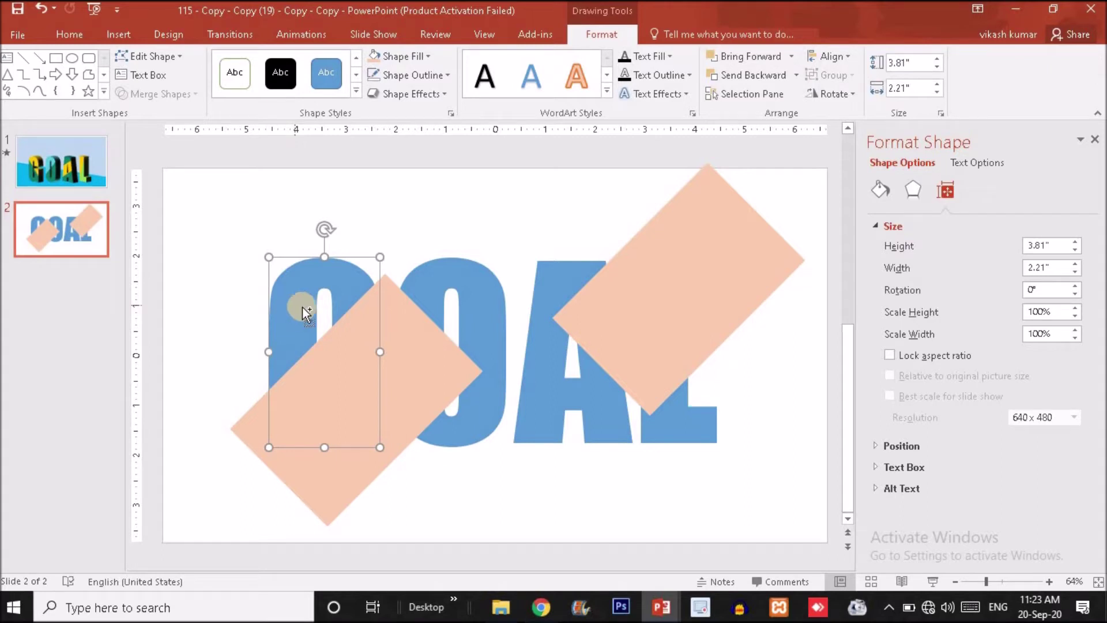
left_click(424, 350, "shift")
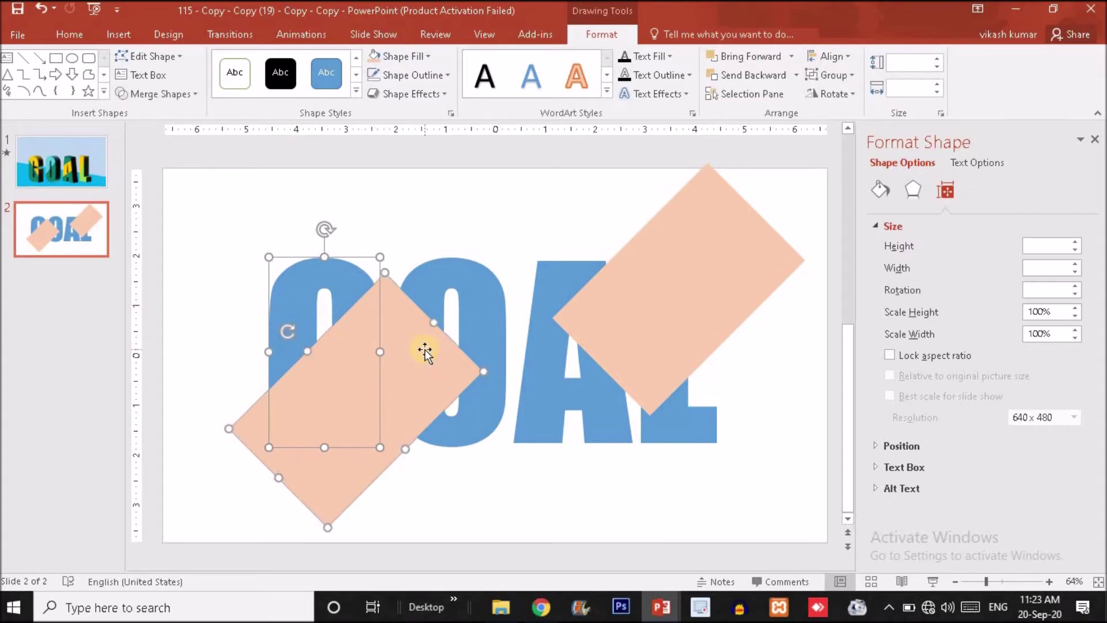
- Fragment the G with the tilted peach rectangle
left_click(161, 94)
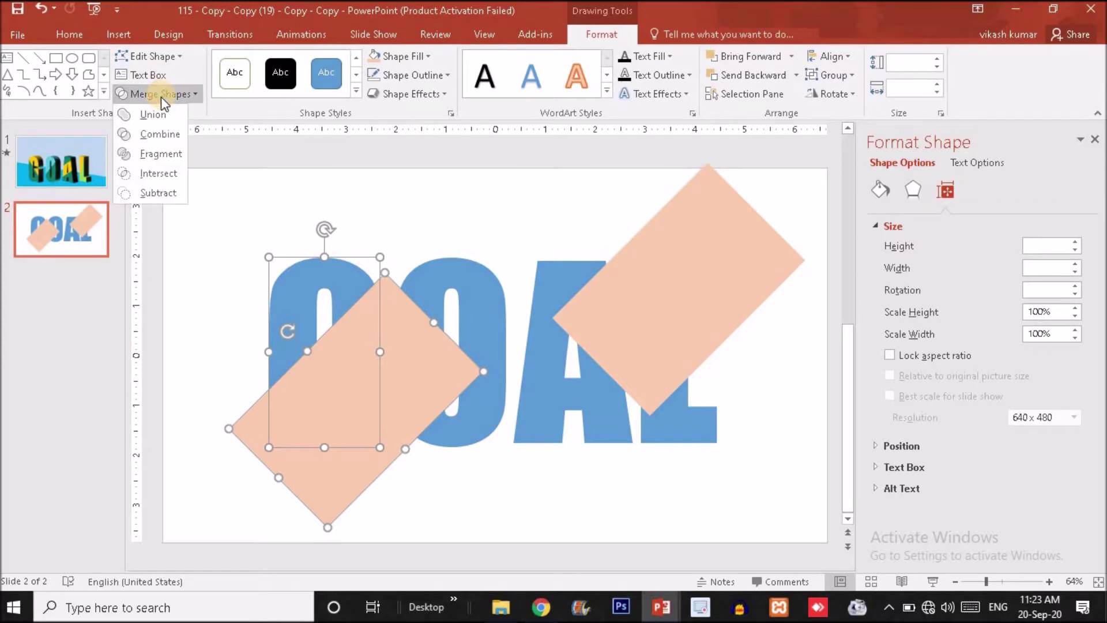
left_click(165, 158)
left_click(510, 495)
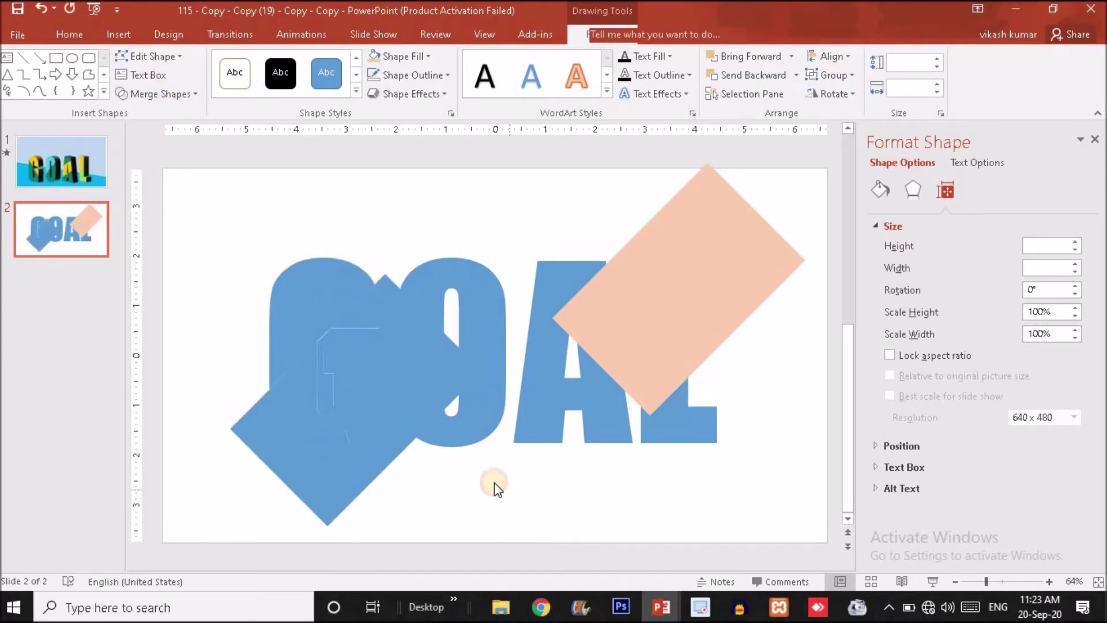
- Inspect the G fragments, undoing a test move, and select the small upper piece
mouse_move(376, 474)
left_mouse_down()
mouse_move(514, 499)
mouse_move(472, 521)
mouse_move(509, 324)
mouse_move(494, 304)
left_mouse_up()
key("ctrl+z")
key("ctrl+z")
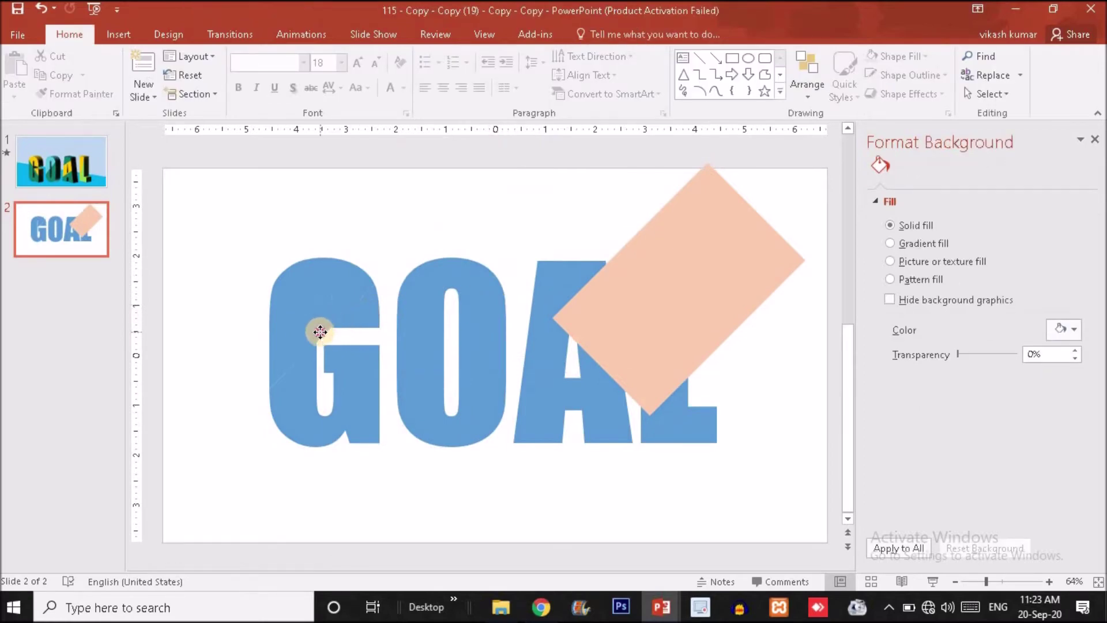
left_click(320, 332)
key("Escape")
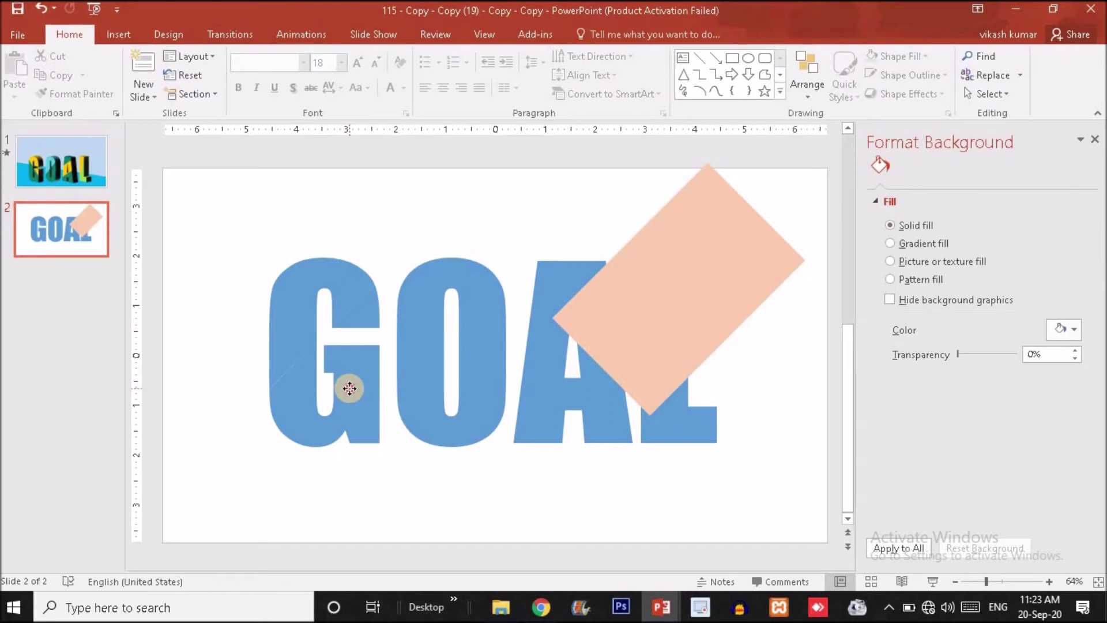
left_click(349, 388)
mouse_move(349, 388)
left_mouse_down()
mouse_move(349, 402)
mouse_move(349, 389)
left_mouse_up()
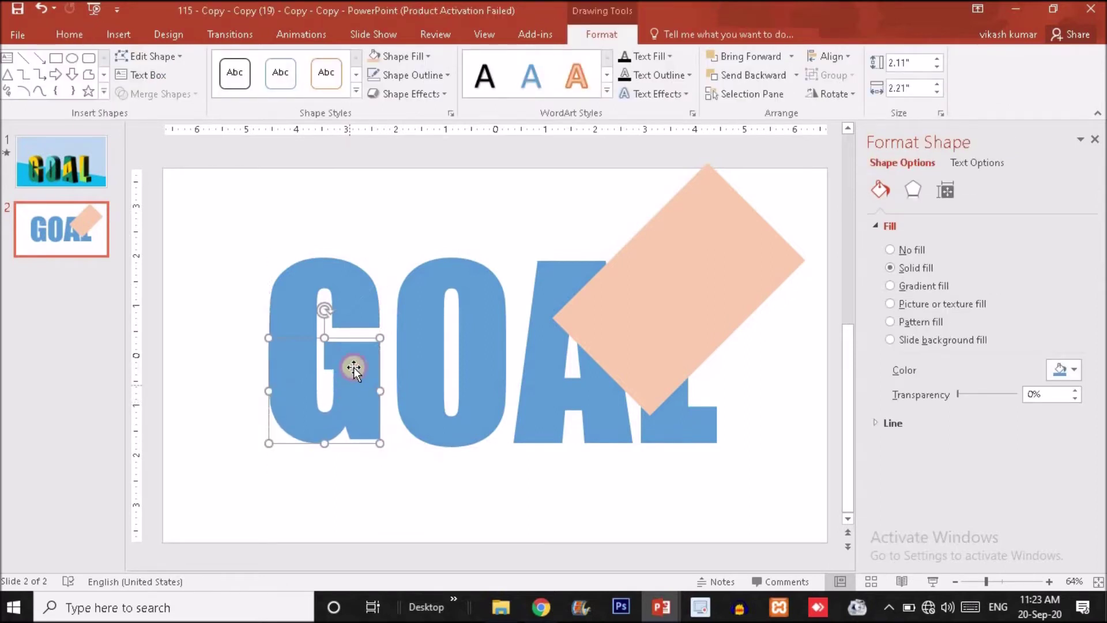
left_click(357, 324)
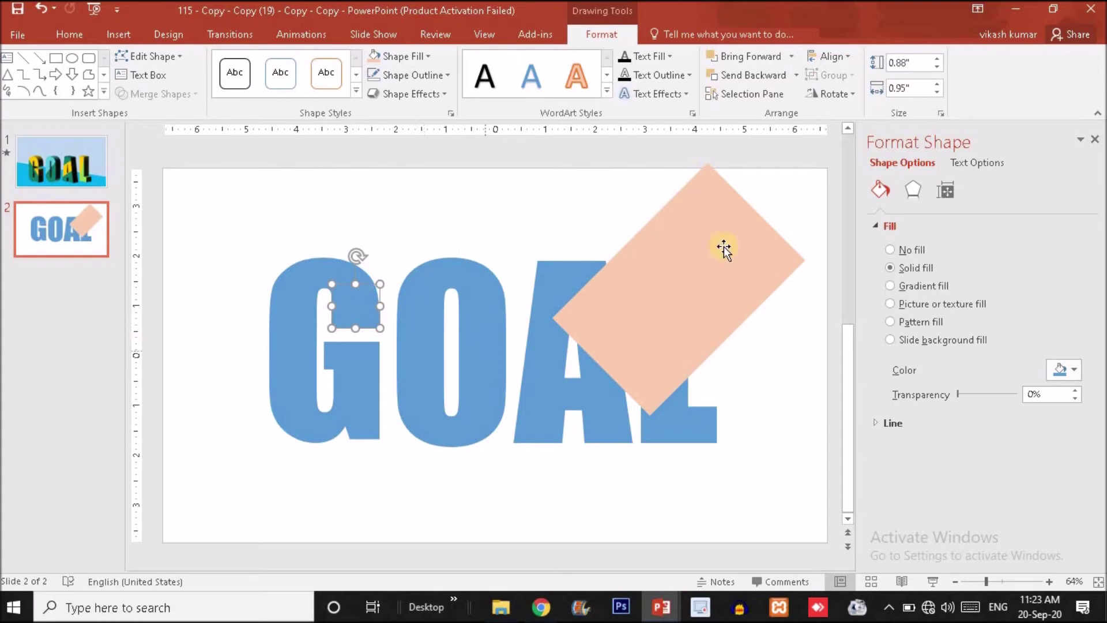
- Move the second peach rectangle onto the O, combine them, and delete the result
left_click_drag(734, 246, 862, 289)
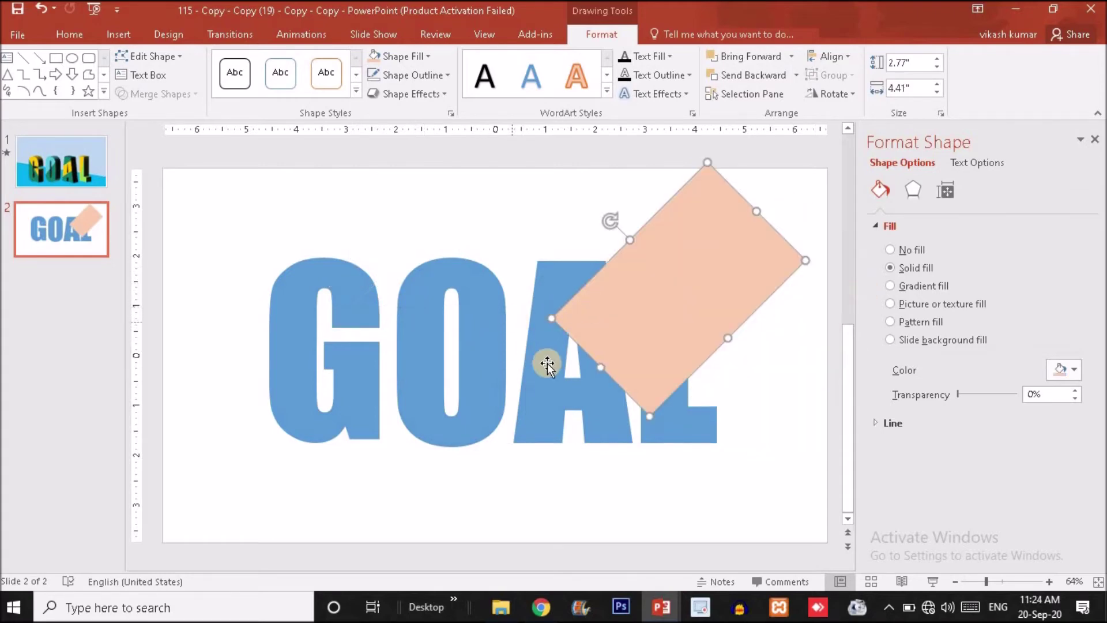
left_click_drag(634, 361, 491, 359)
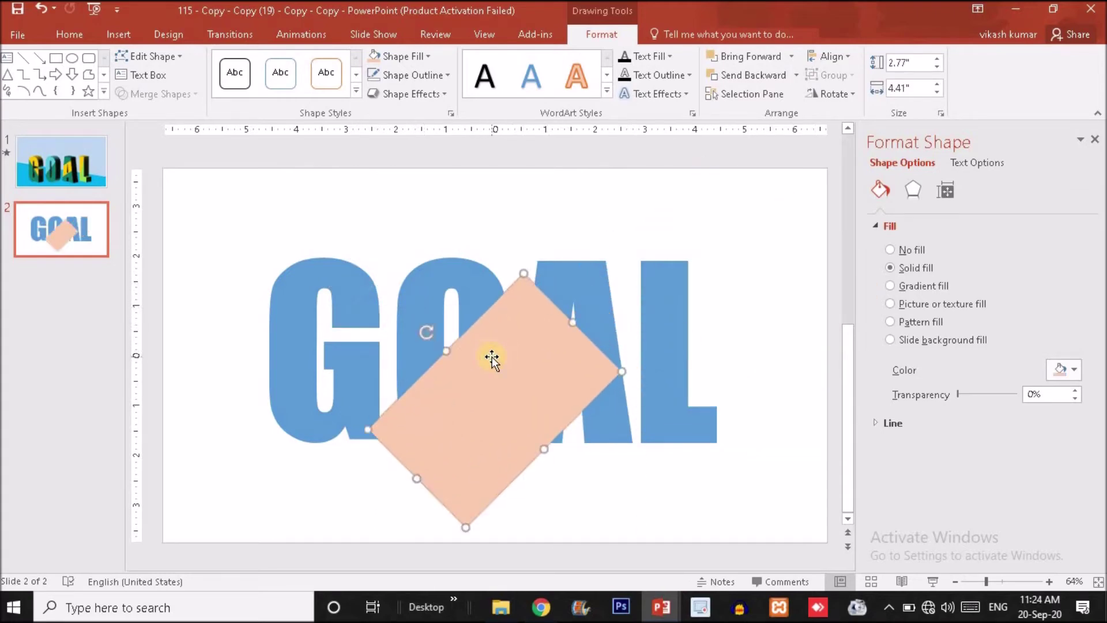
left_click(483, 268)
left_click(573, 408, "shift")
left_click(155, 93)
left_click(167, 118)
left_click(597, 461)
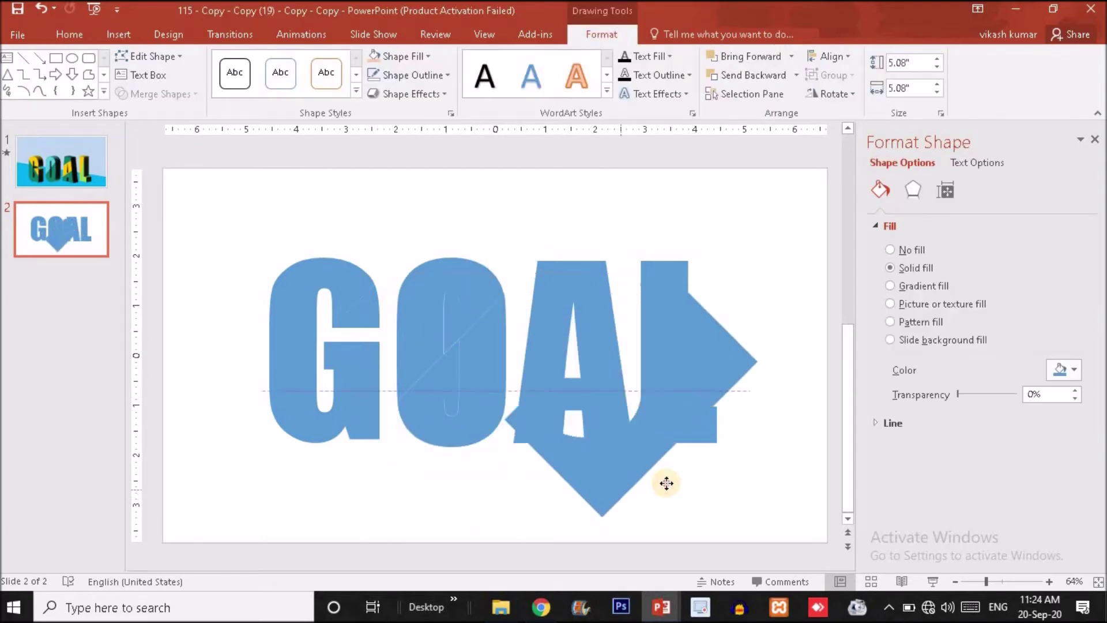
key("Delete")
- Undo the wrong combine to restore the rectangle, then select the O with it
left_click(451, 383)
key("Escape")
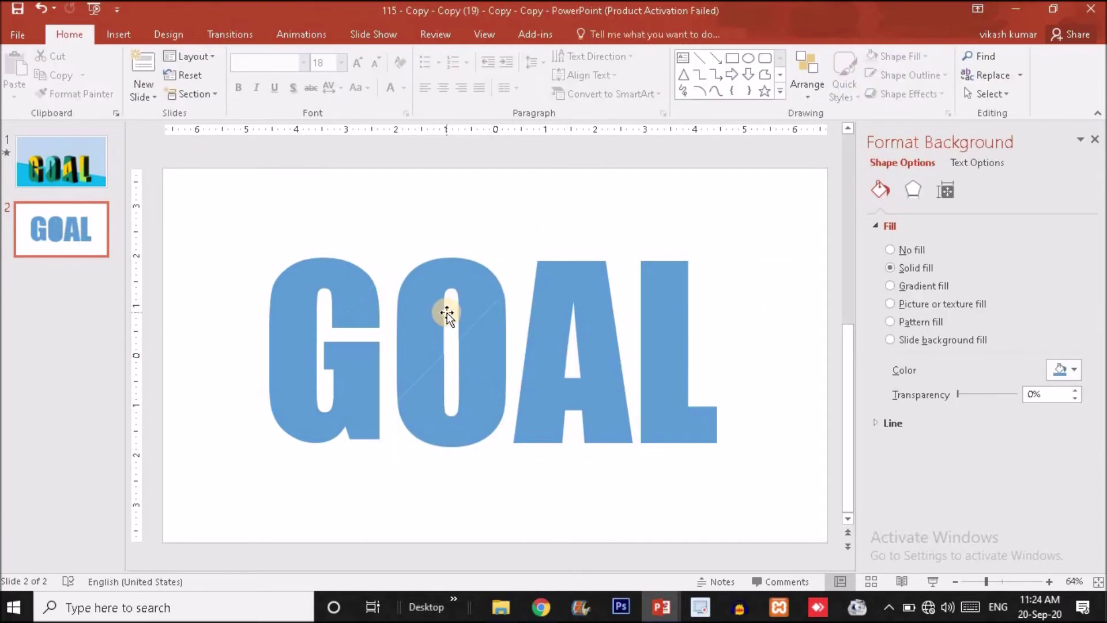
key("ctrl+z")
key("ctrl+z")
left_click(724, 341)
left_click(564, 376)
key("ctrl+d")
left_click(470, 288)
left_click(549, 369, "shift")
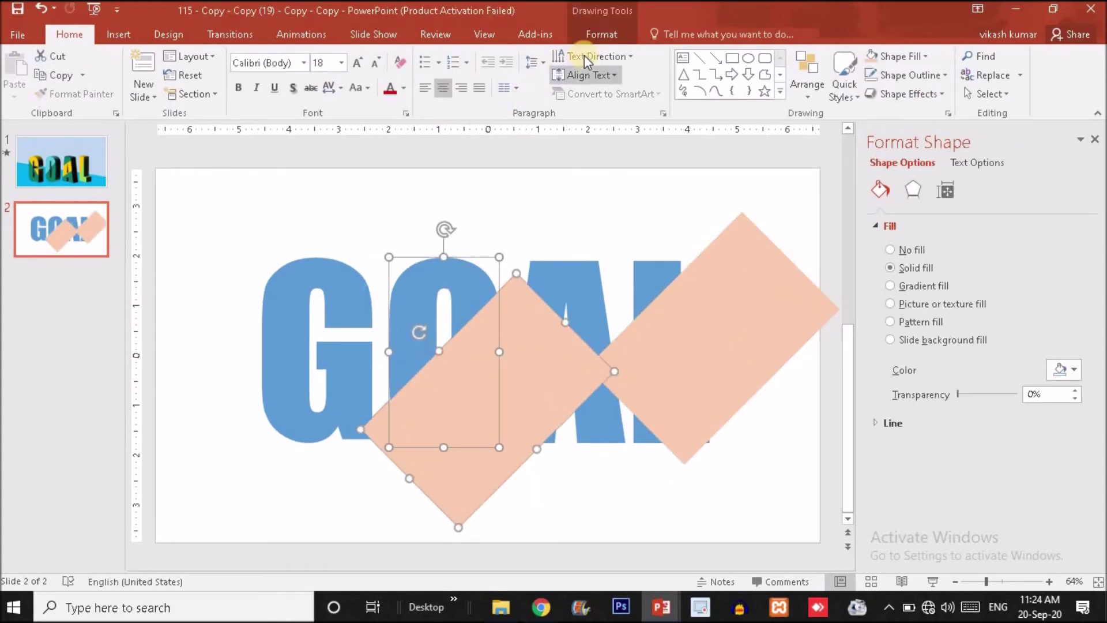
- Fragment the O with the rectangle and delete the pieces outside and inside it
left_click(601, 34)
left_click(190, 94)
left_click(161, 154)
left_click(637, 476)
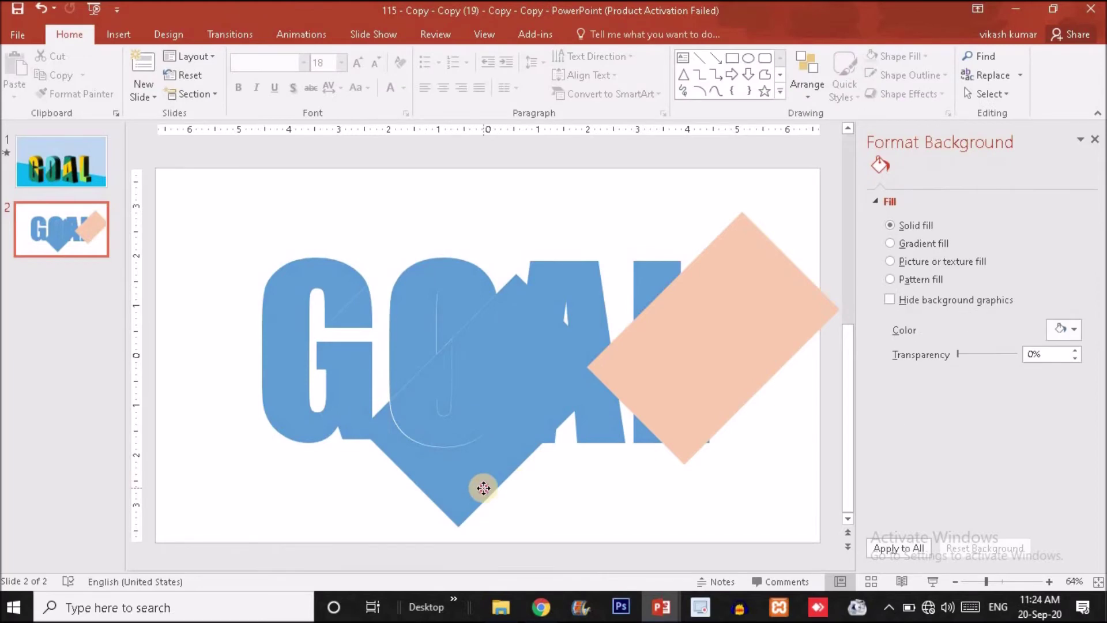
left_click(482, 487)
key("Delete")
left_click(442, 306)
key("Delete")
- Angle the rectangle across the A, try merging them, then undo the merge
left_click_drag(674, 388, 563, 464)
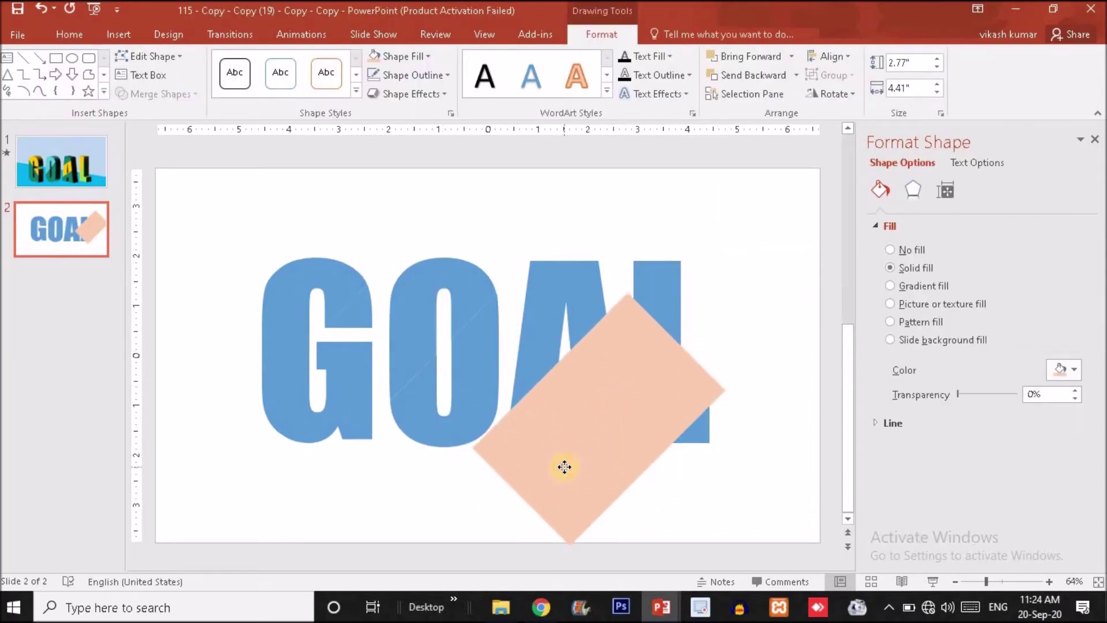
left_click_drag(588, 428, 323, 326, "ctrl")
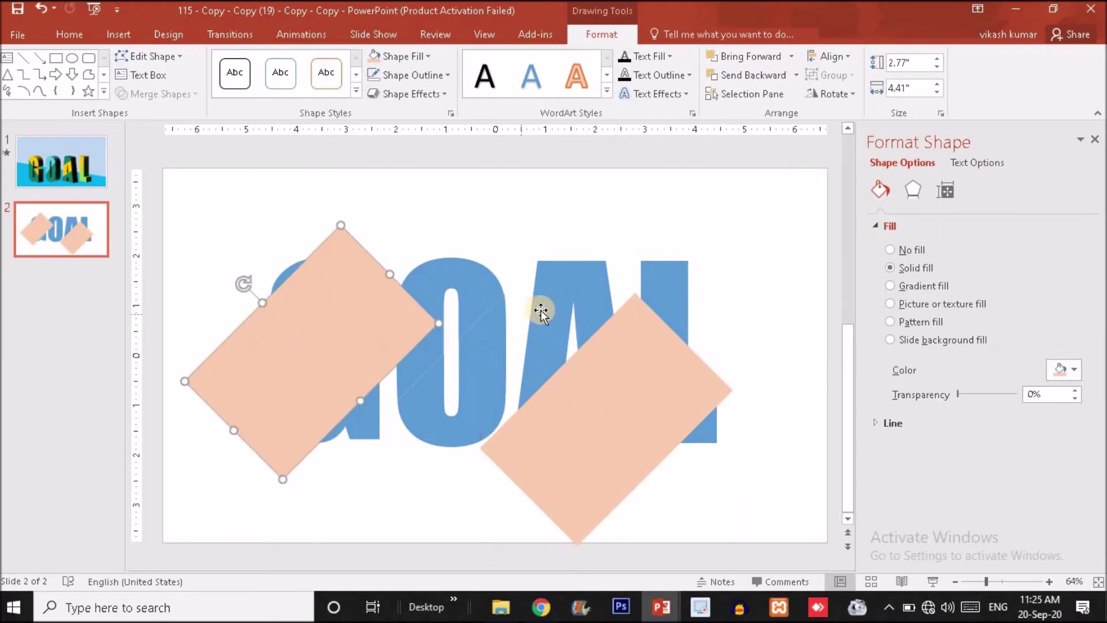
left_click(538, 309)
left_click(667, 408, "shift")
left_click(161, 93)
left_click(179, 136)
left_click(319, 181)
left_click(594, 486)
left_click_drag(593, 486, 706, 499)
key("ctrl+z")
key("ctrl+z")
key("ctrl+z")
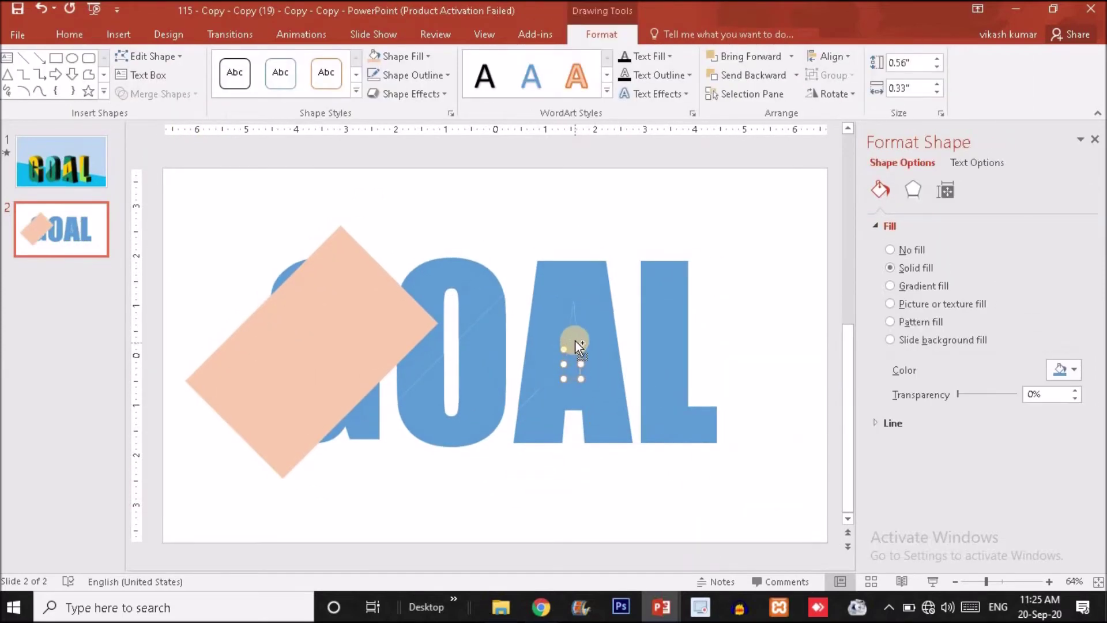
key("ctrl+z")
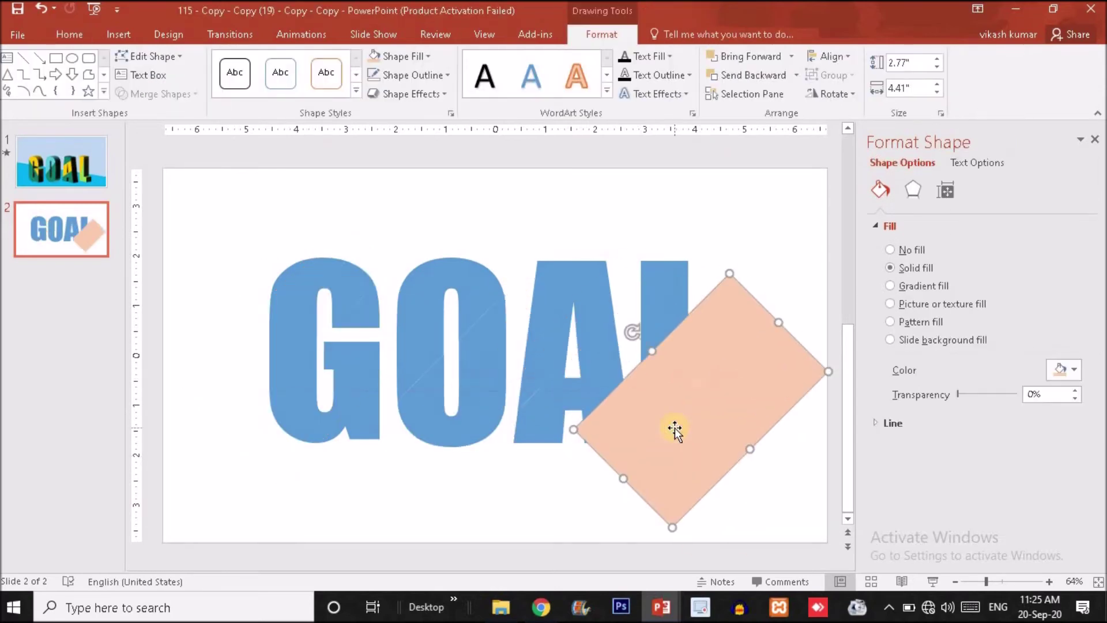
- Fragment the L with the peach rectangle
left_click(662, 292, "shift")
left_click(175, 93)
left_click(167, 154)
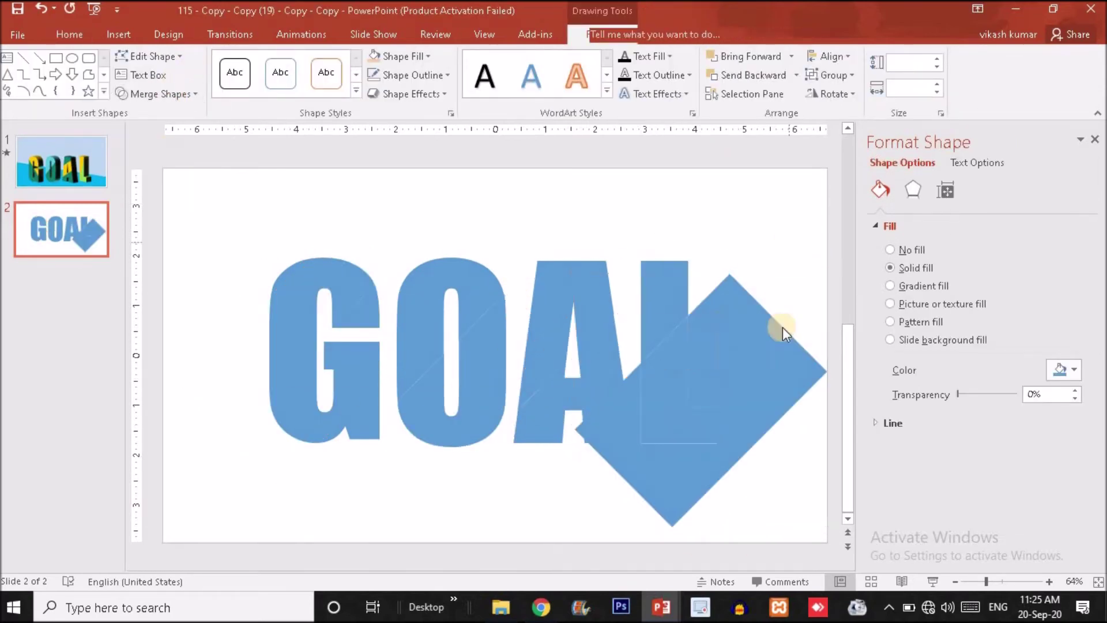
key("ctrl+z")
key("ctrl+z")
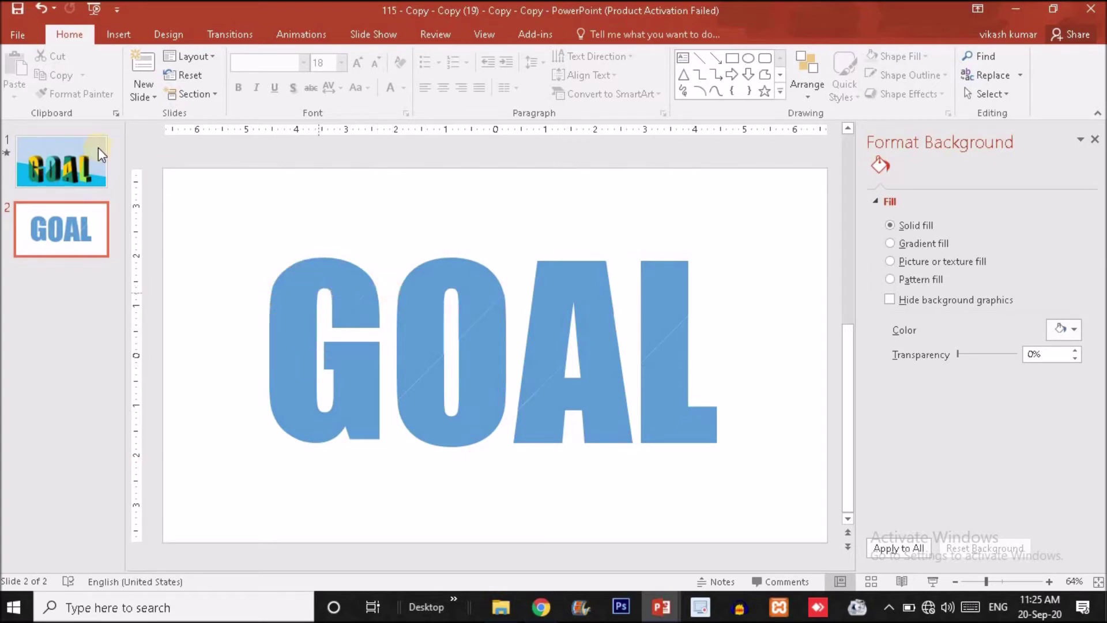
left_click(77, 158)
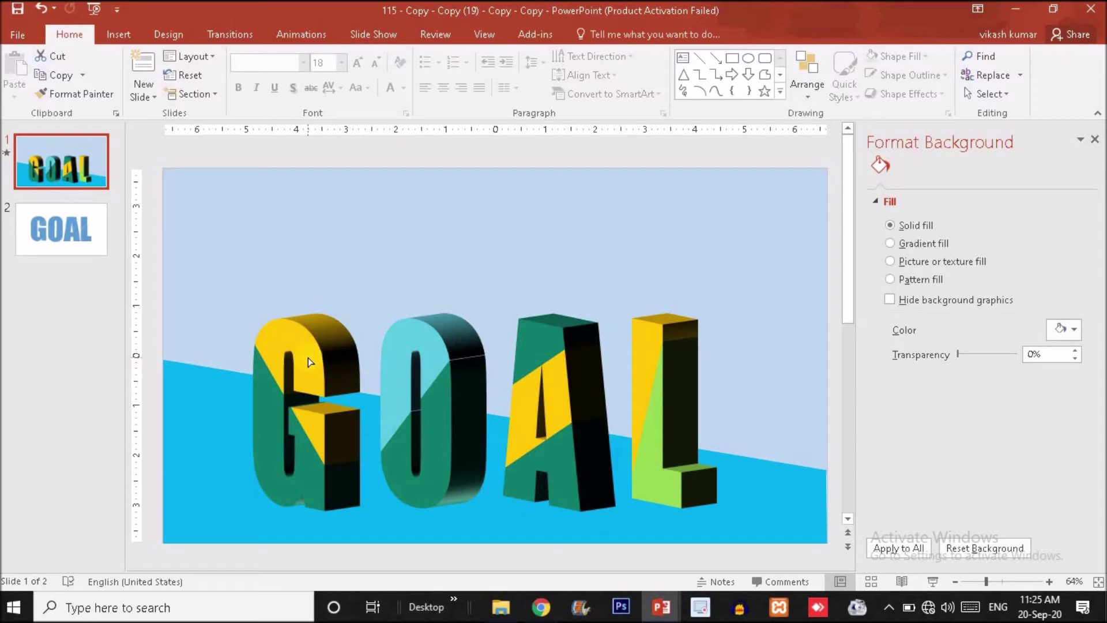
left_click(78, 235)
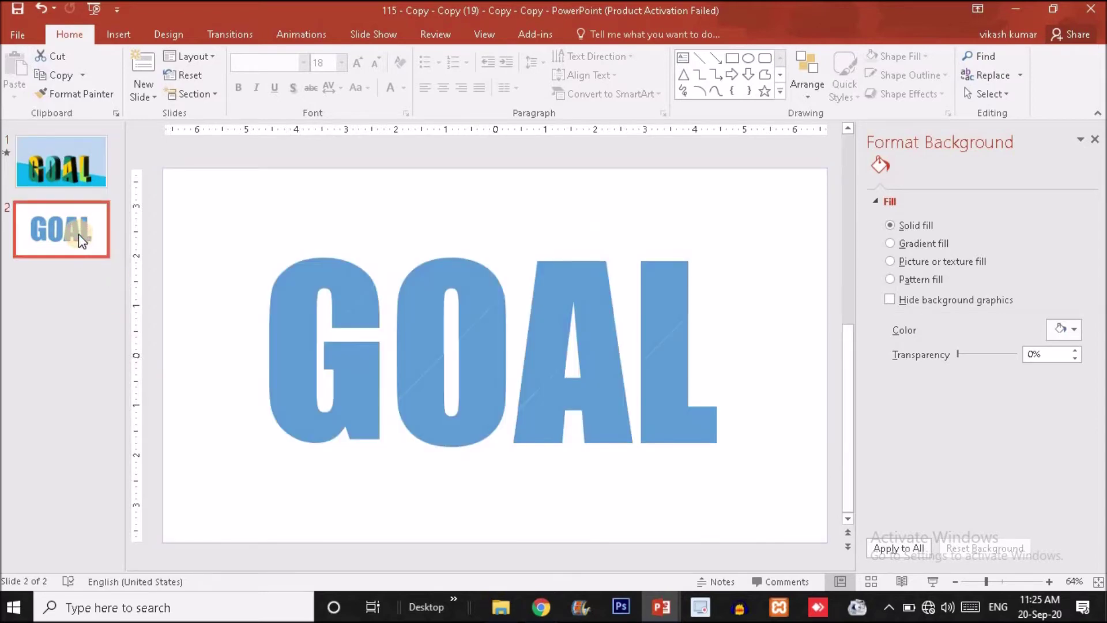
left_click(300, 296)
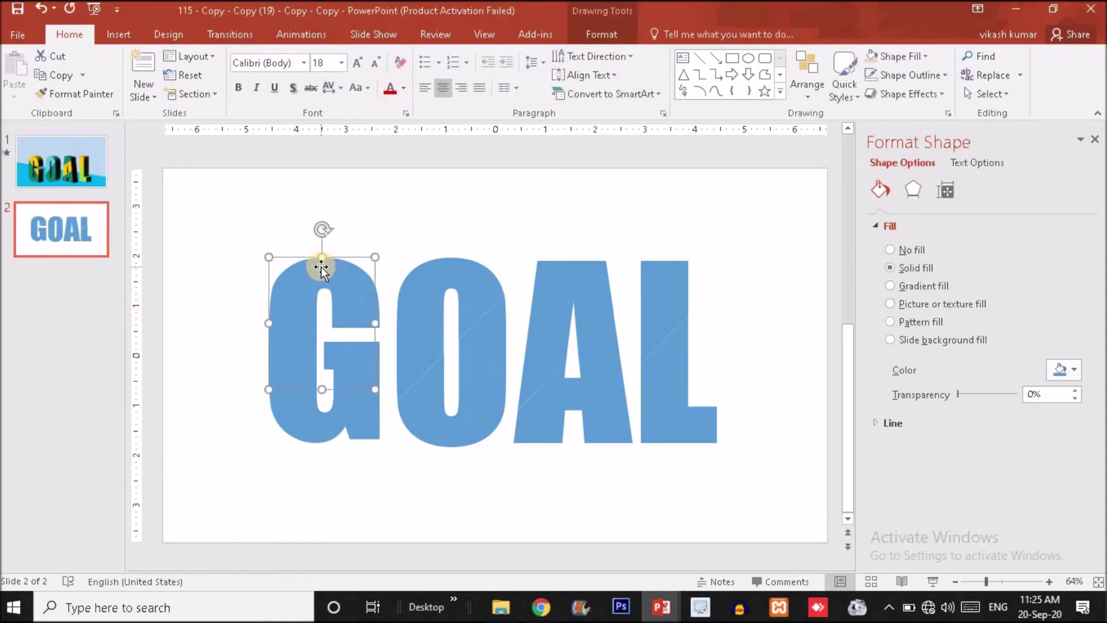
- Fill the G's upper piece dark red and its lower pieces gold
left_click(571, 36)
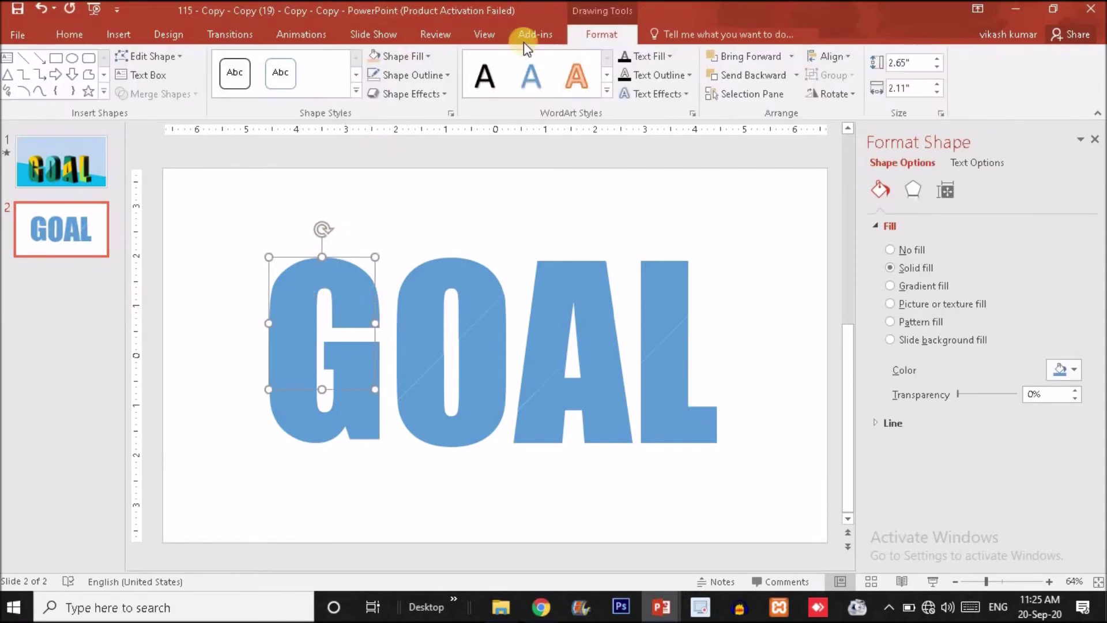
left_click(404, 57)
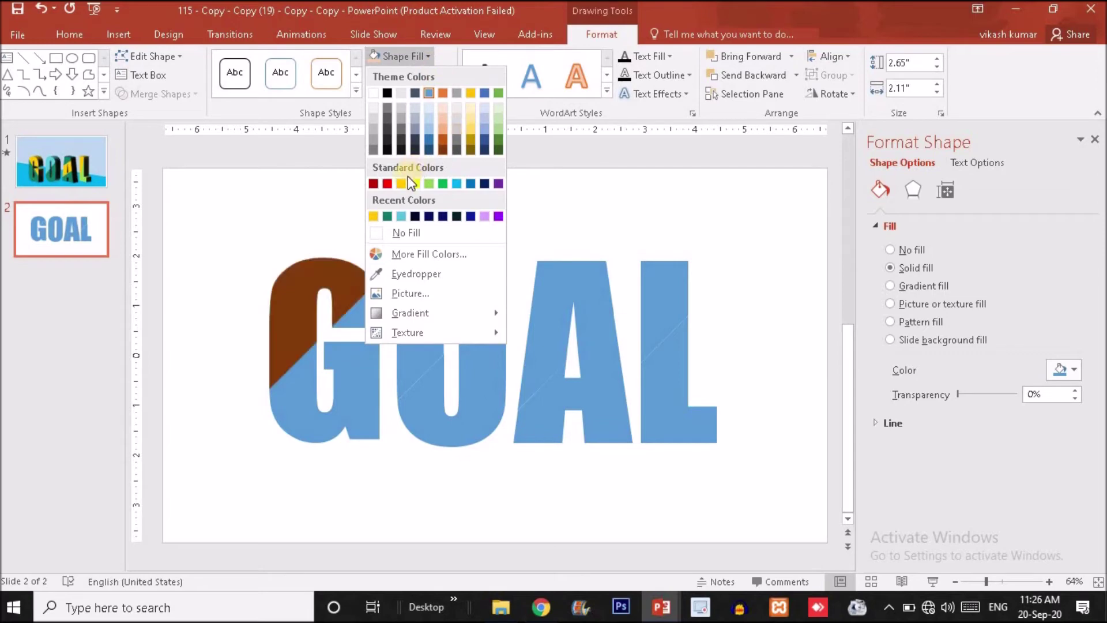
left_click(375, 185)
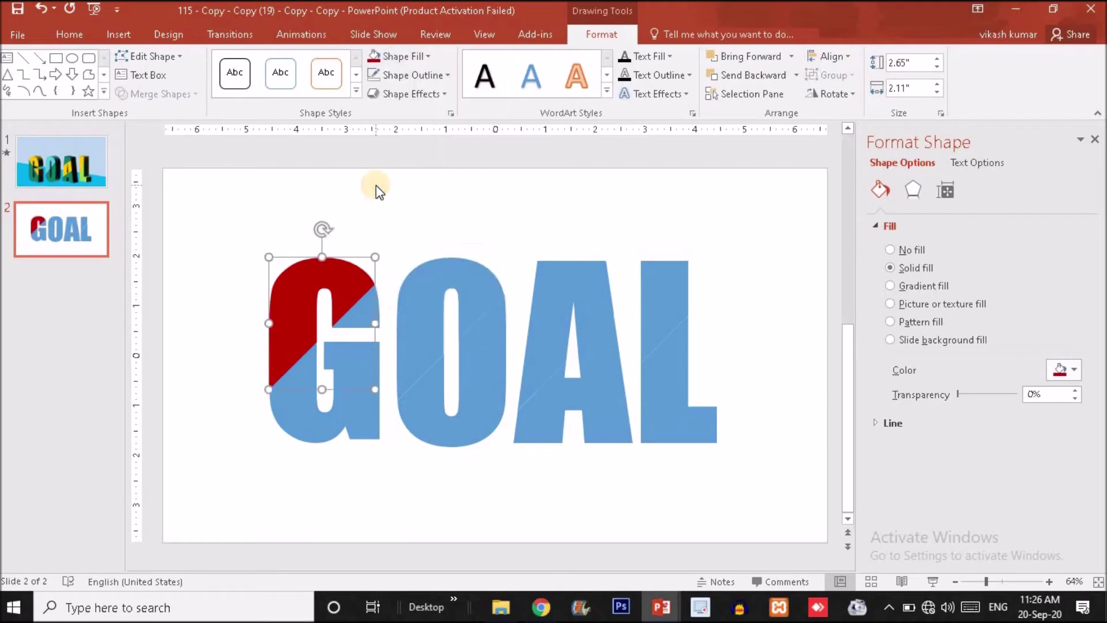
left_click(368, 426)
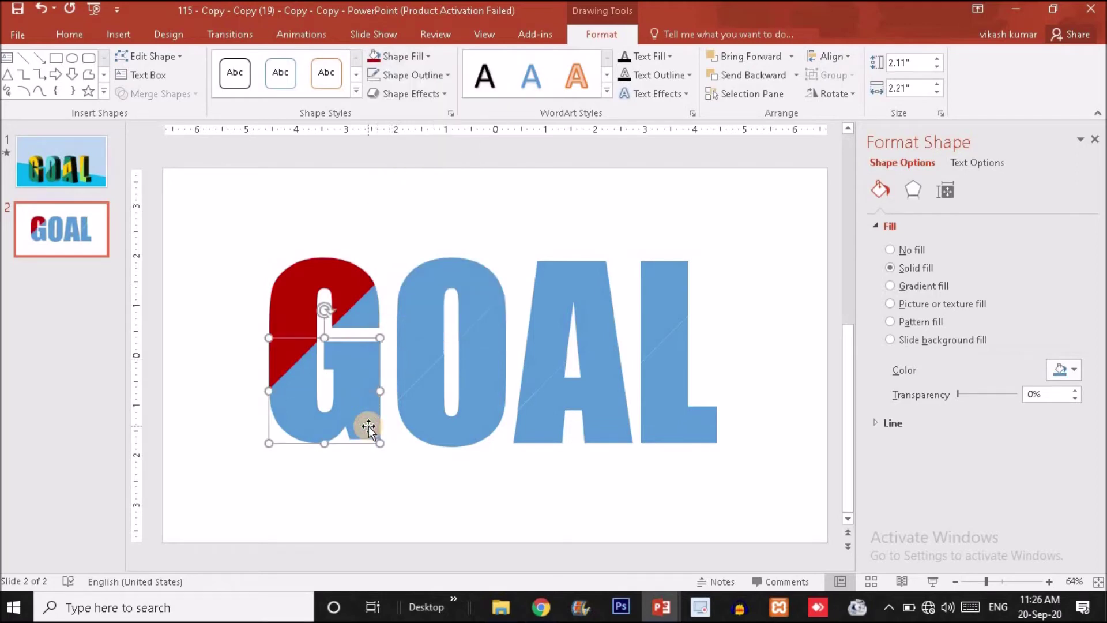
left_click(368, 425)
left_click(373, 309, "shift")
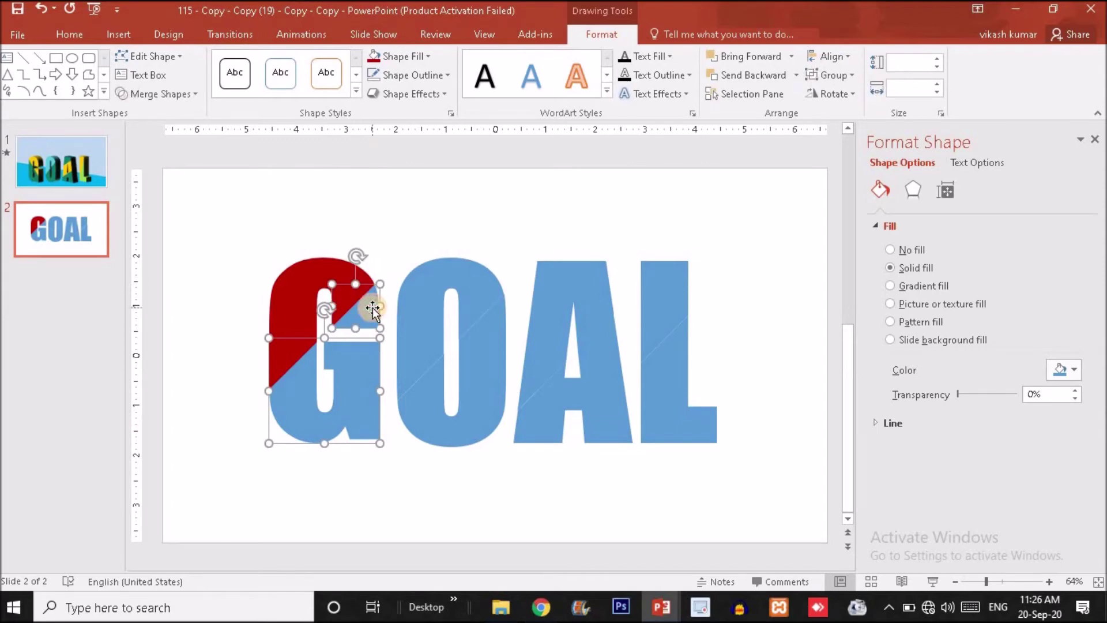
left_click(422, 60)
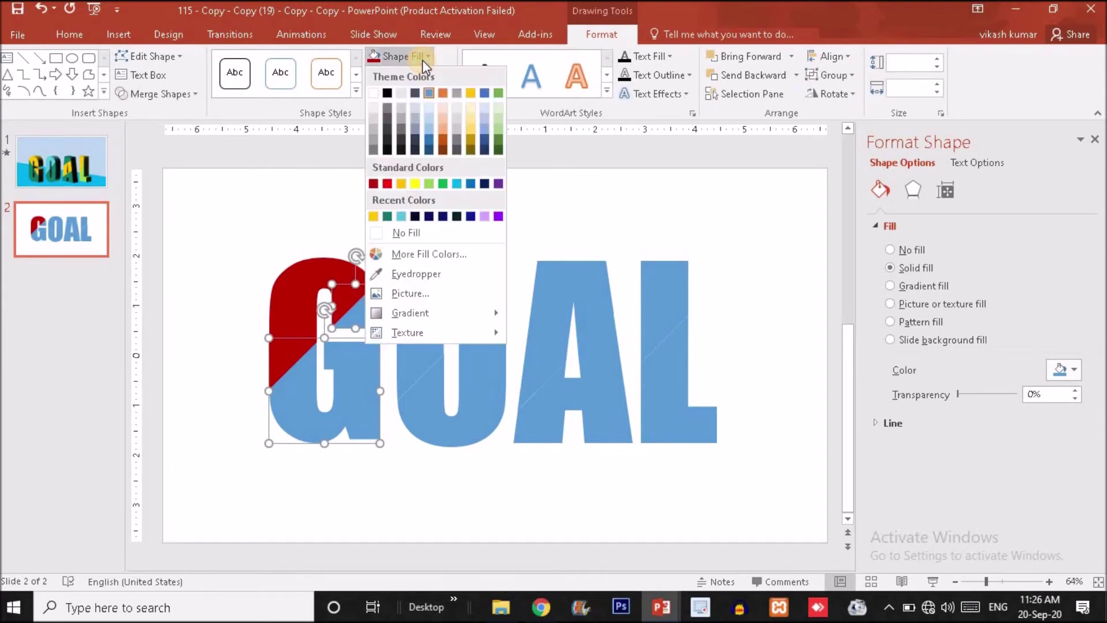
left_click(407, 190)
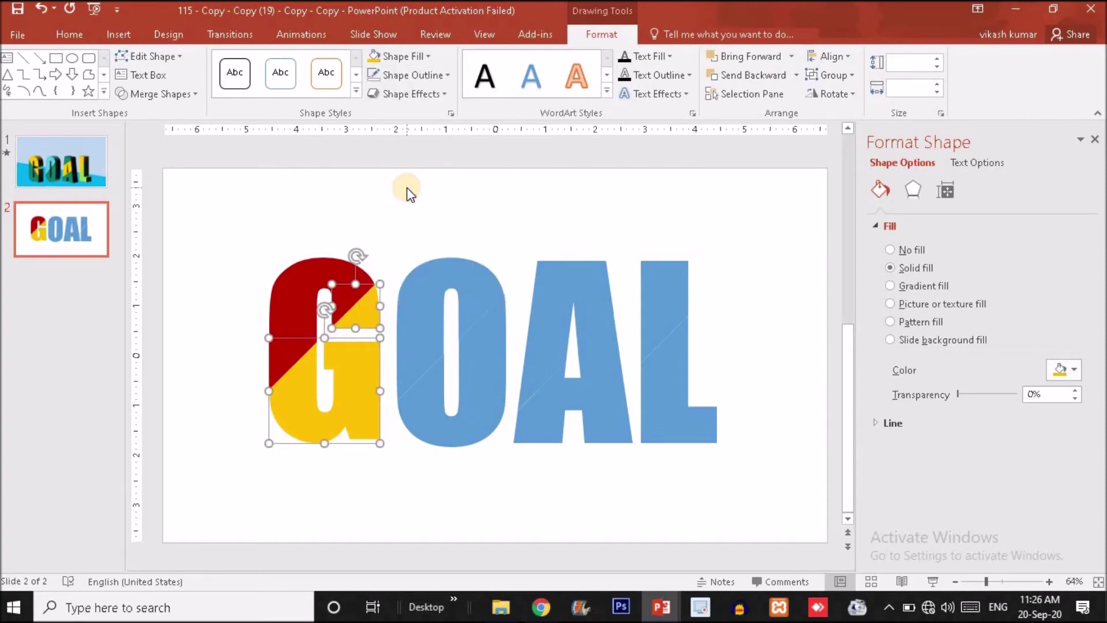
- Fill the O's upper piece gold and its lower piece dark red
left_click(450, 291)
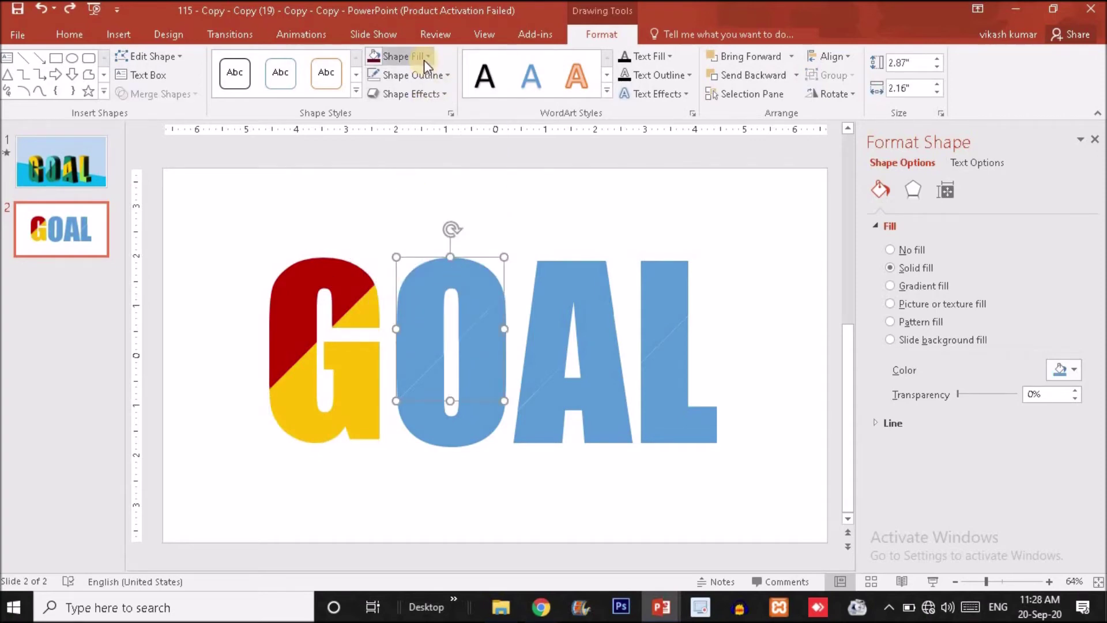
left_click(424, 60)
left_click(476, 390)
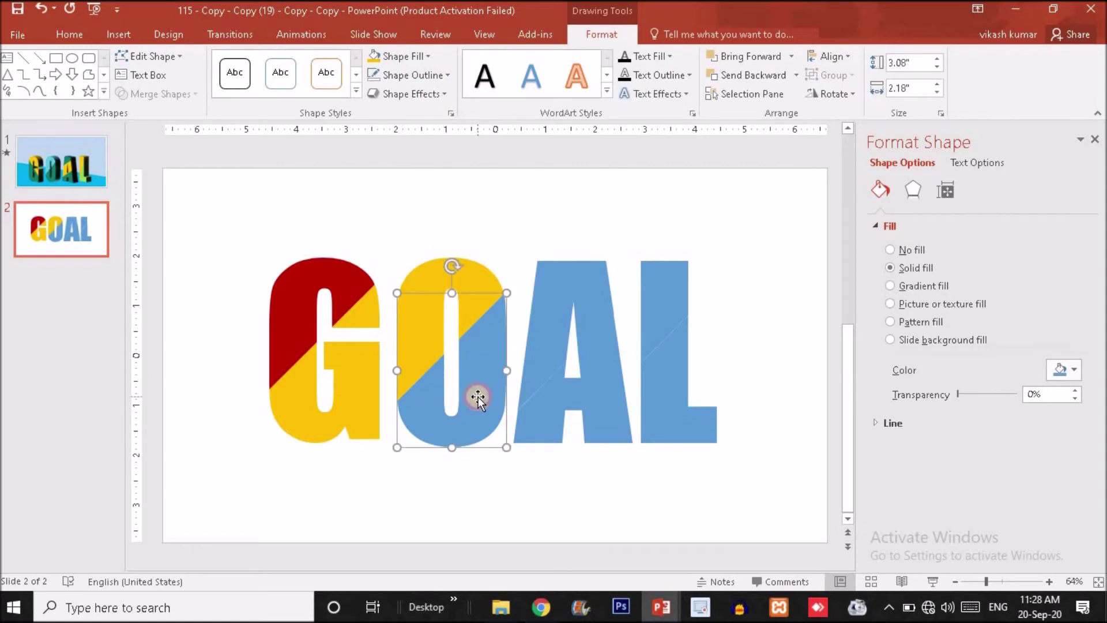
left_click(415, 55)
left_click(374, 183)
- Fill the A's upper piece dark red and its lower piece gold
left_click(570, 283)
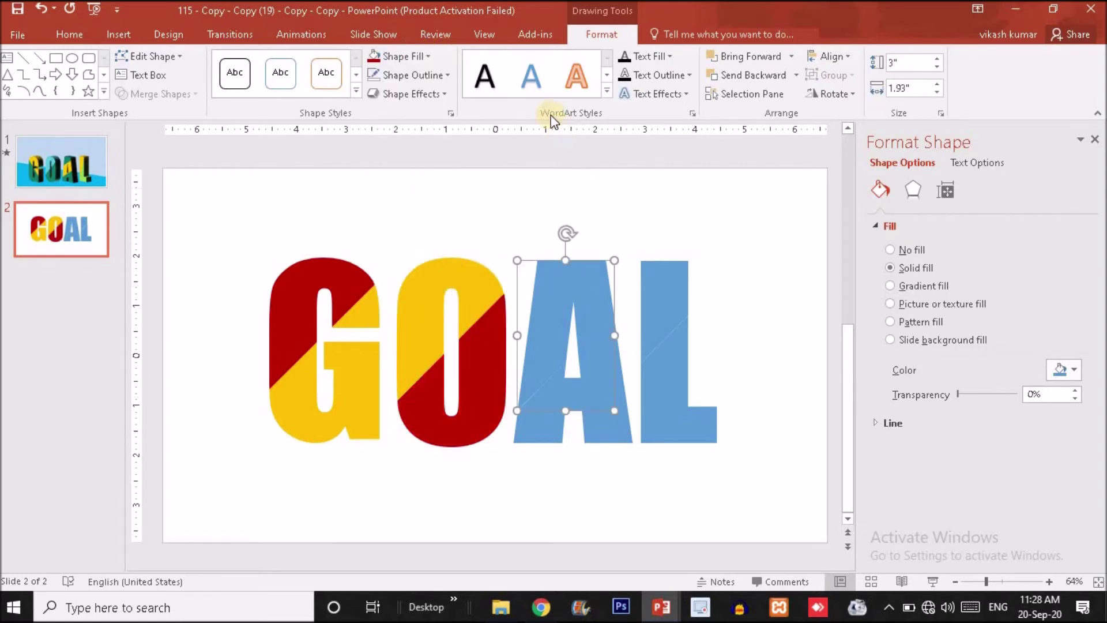
left_click(373, 56)
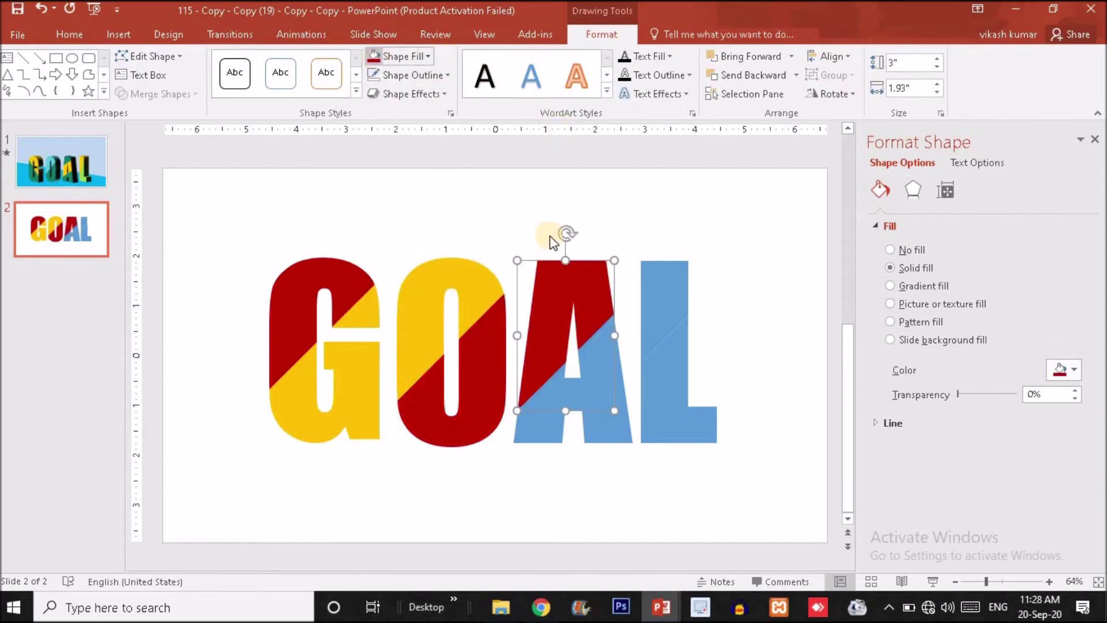
left_click(624, 434)
left_click(429, 56)
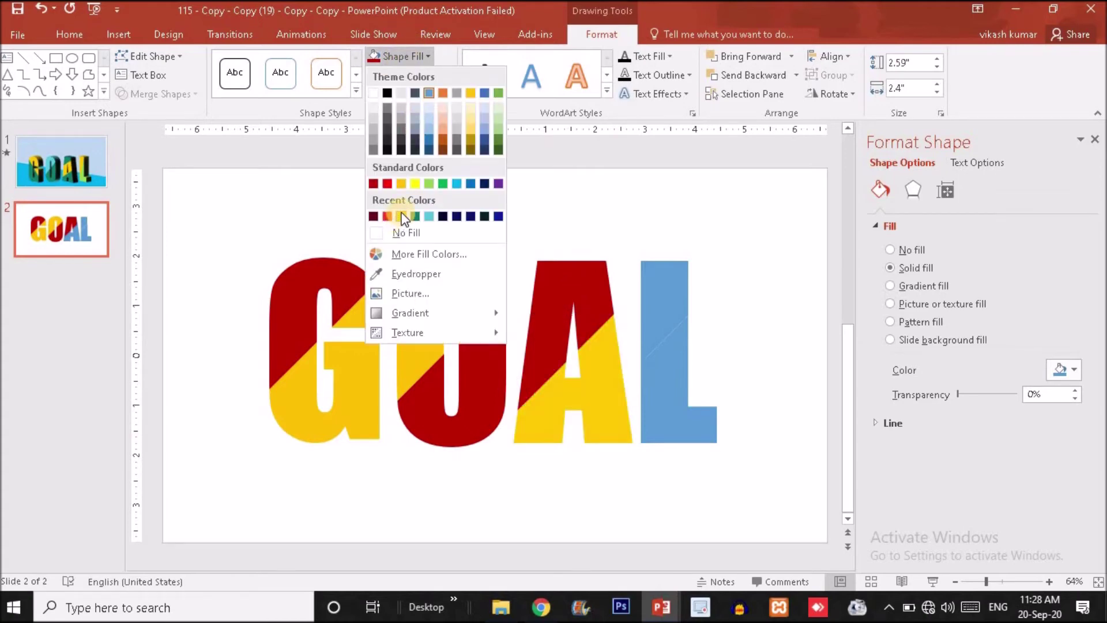
left_click(401, 183)
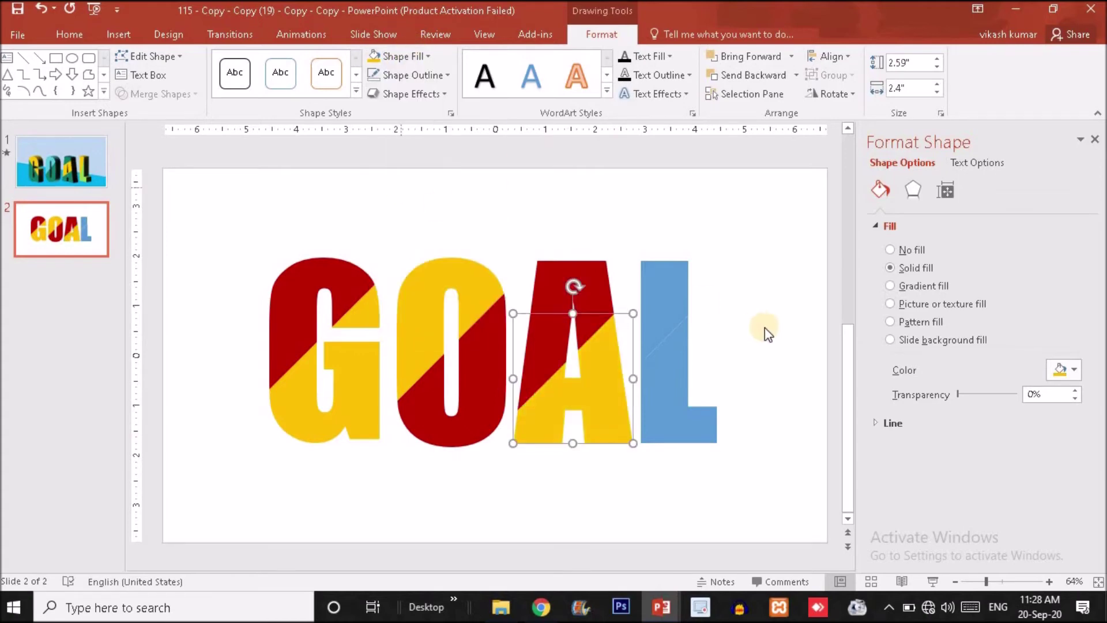
- Fill the L's upper piece gold and its lower piece dark red
left_click(670, 305)
left_click(374, 56)
left_click(676, 426)
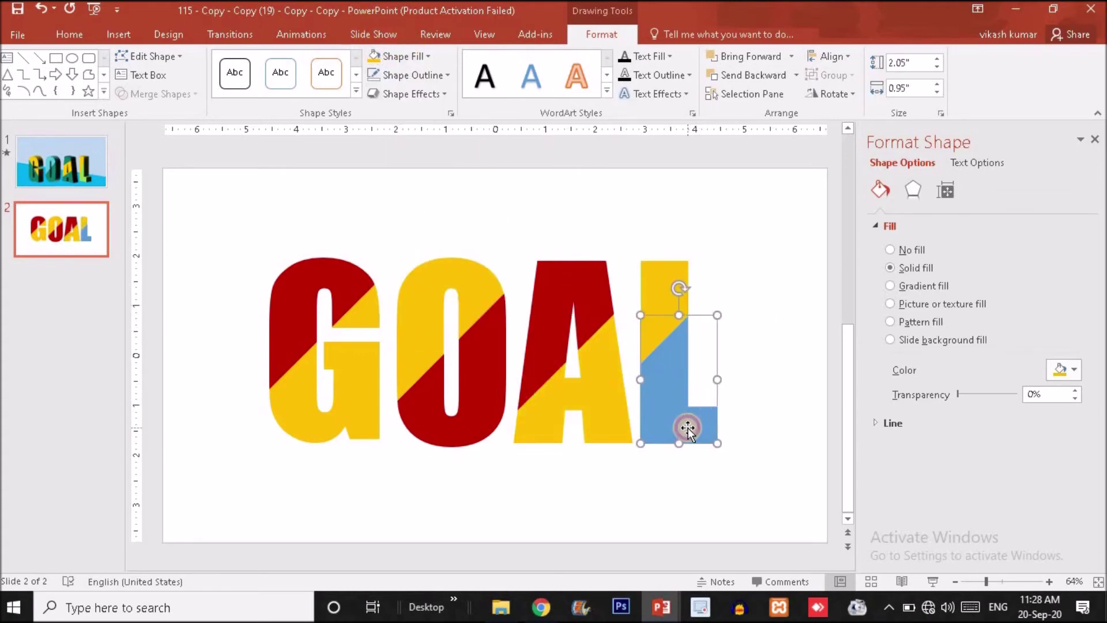
left_click(415, 58)
left_click(373, 183)
left_click(780, 313)
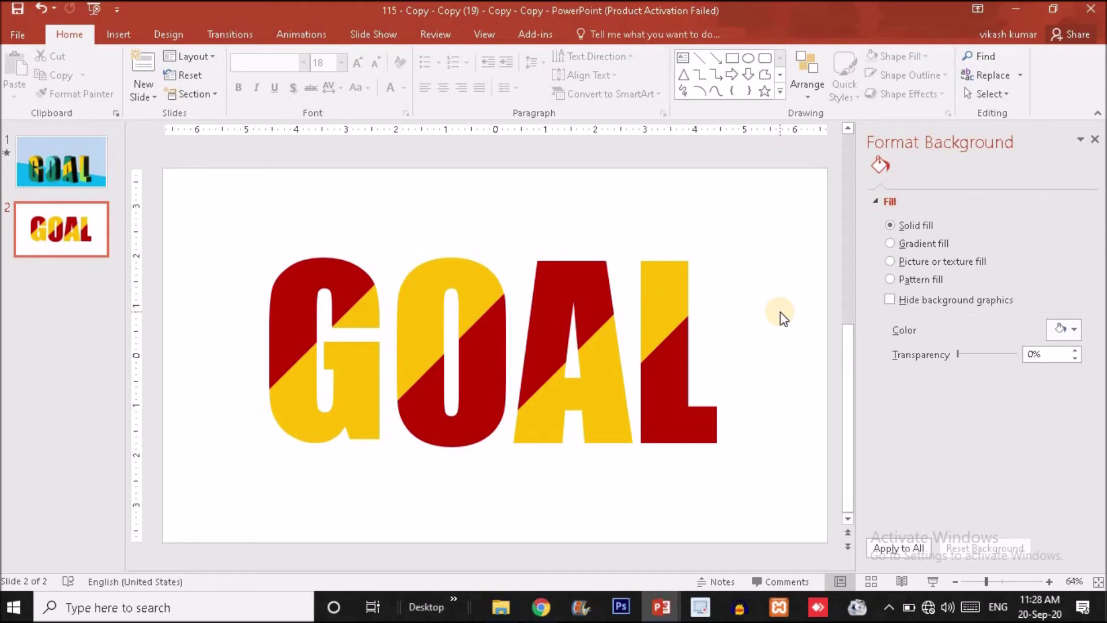
- Try grouping all letter pieces together with Ctrl+G, then undo it
mouse_move(229, 206)
left_mouse_down()
mouse_move(841, 496)
mouse_move(812, 537)
mouse_move(808, 525)
left_mouse_up()
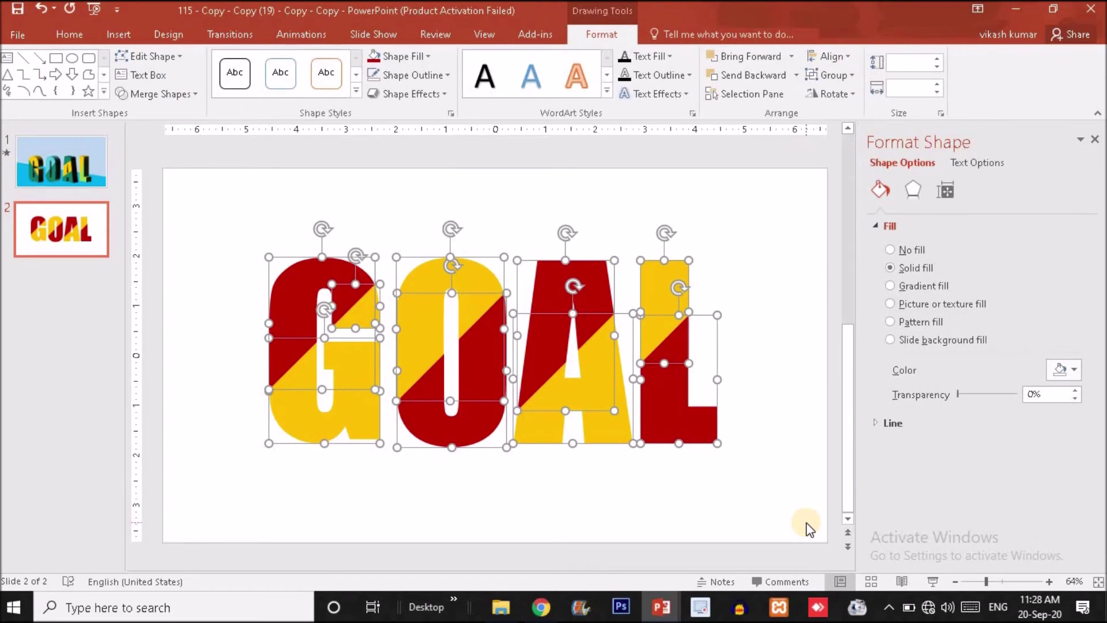
key("ctrl+g")
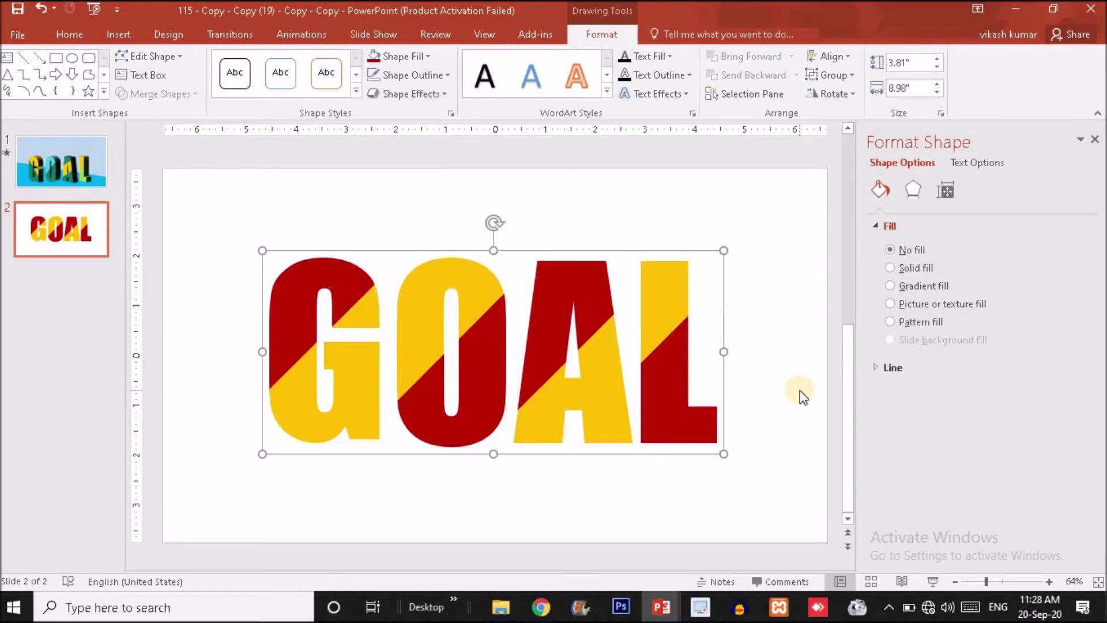
key("ctrl+z")
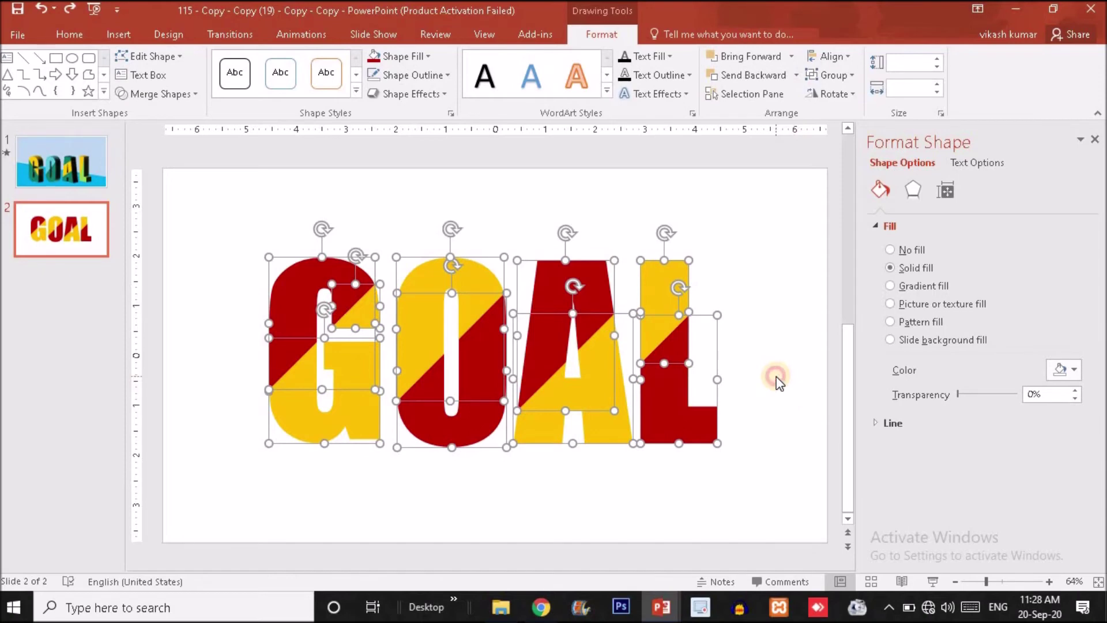
left_click(776, 376)
- Group the G's pieces and the O's pieces into single shapes
left_click_drag(212, 207, 439, 514)
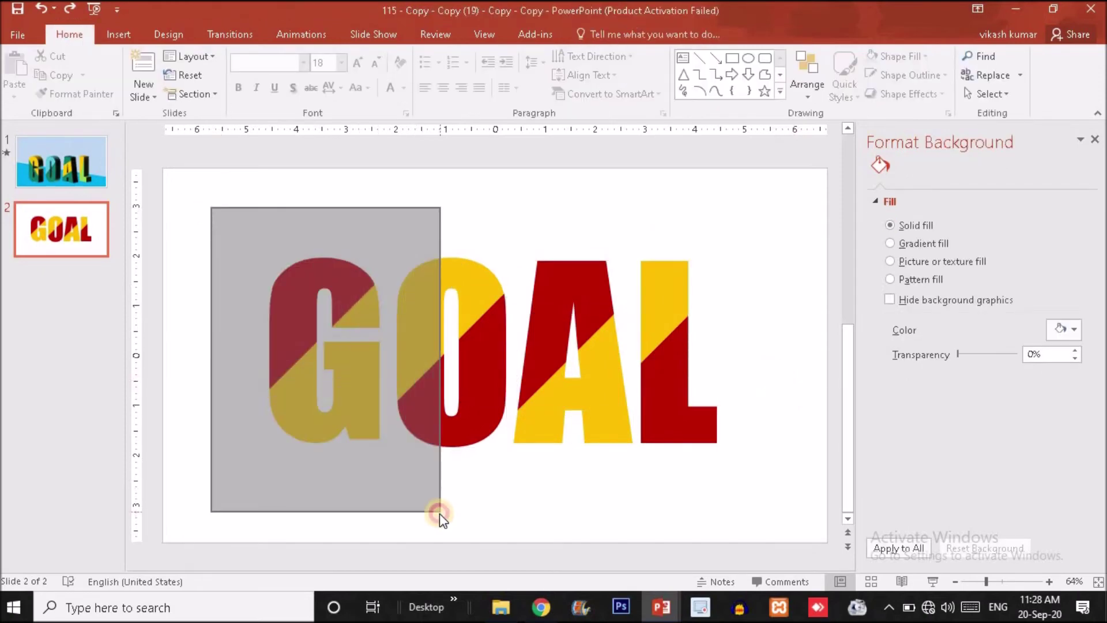
key("ctrl+g")
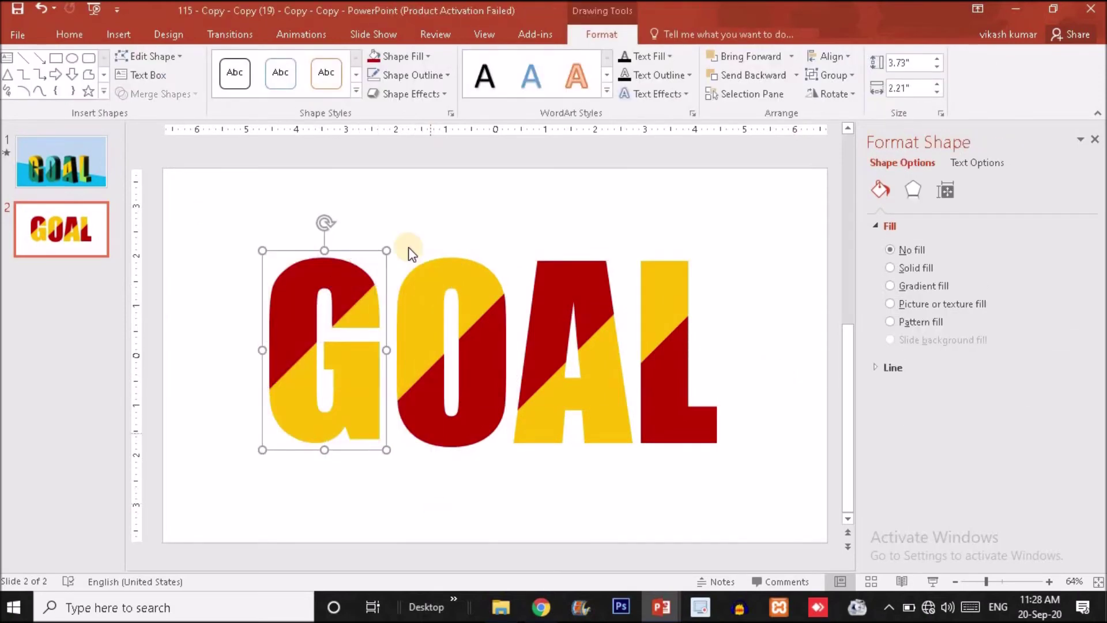
left_click_drag(380, 206, 537, 513)
key("ctrl+g")
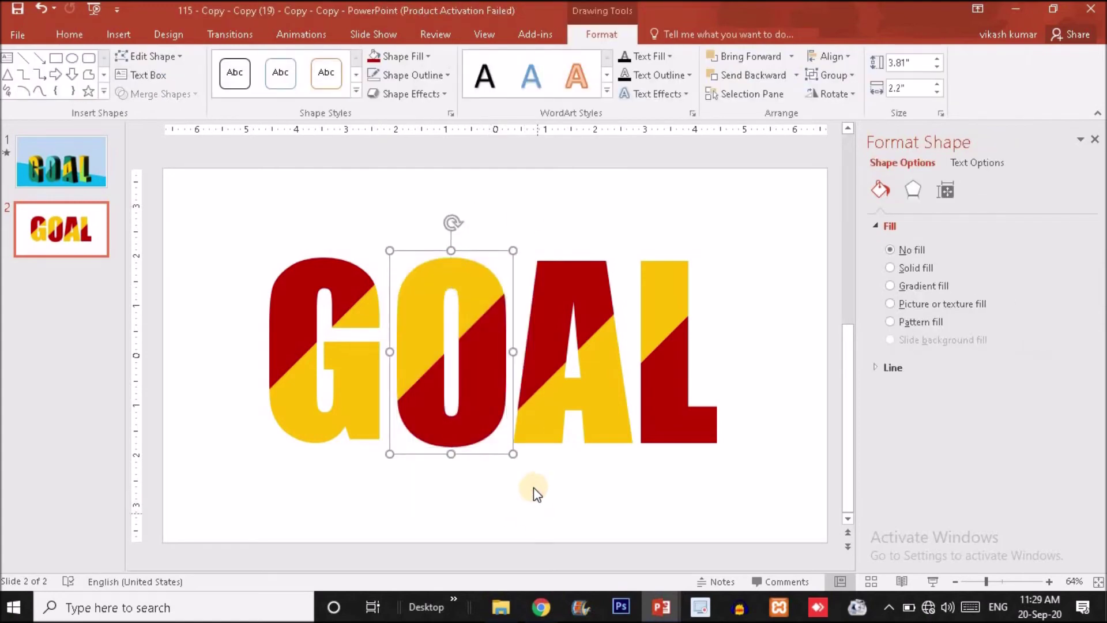
- Group the A's two pieces into one shape
mouse_move(510, 222)
left_mouse_down()
mouse_move(559, 448)
mouse_move(638, 485)
left_mouse_up()
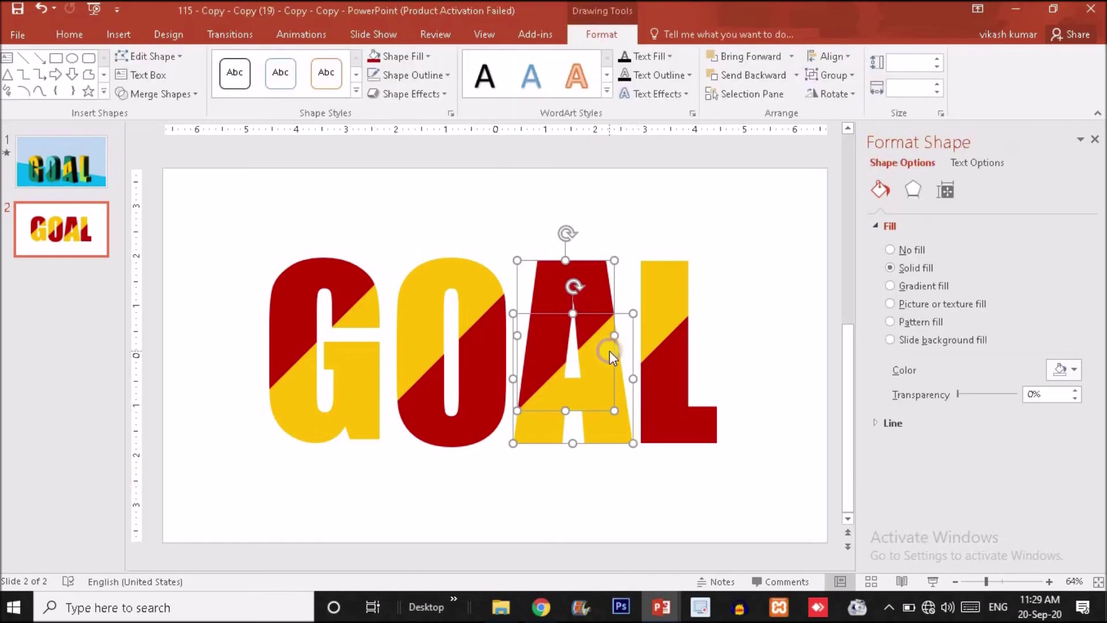
right_click(610, 351)
mouse_move(691, 446)
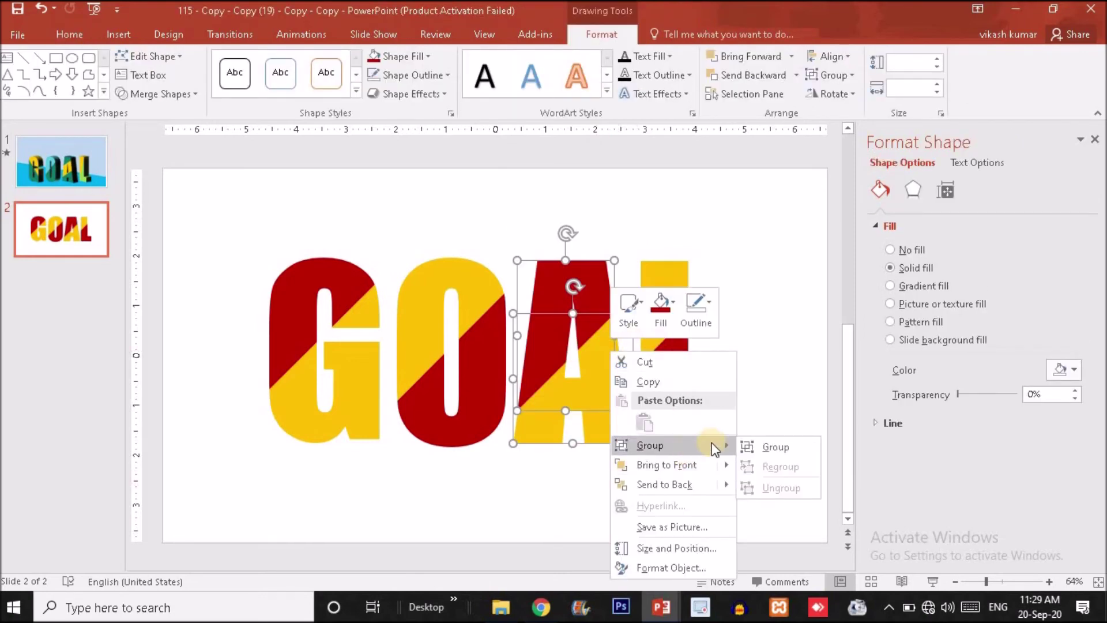
left_click(767, 445)
- Group the L's two pieces into one shape and select all four letters
left_click_drag(621, 203, 762, 484)
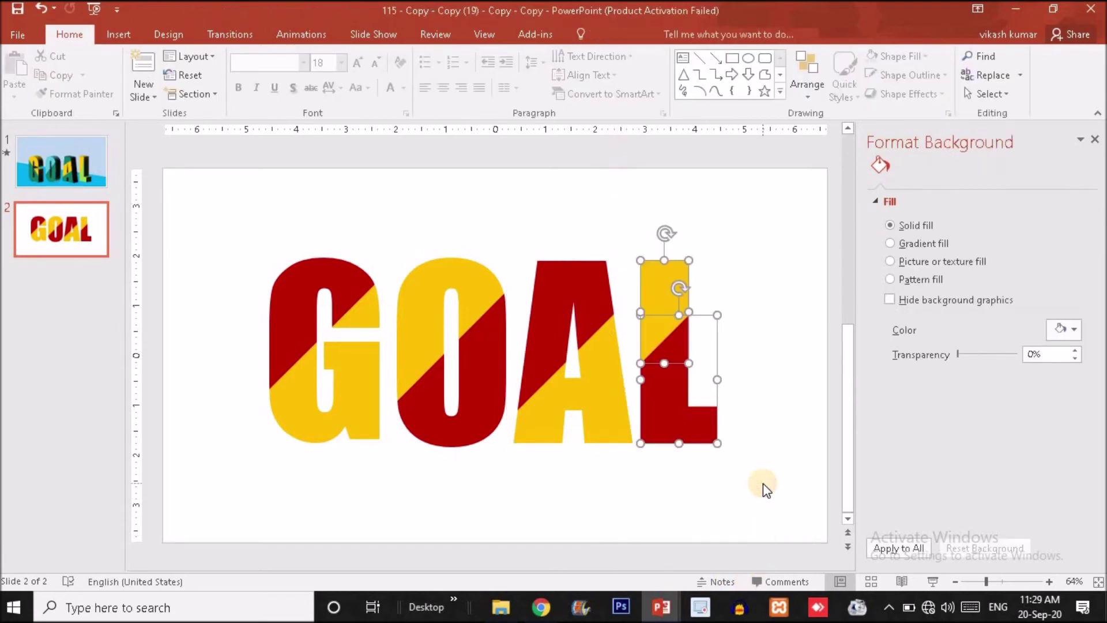
right_click(672, 347)
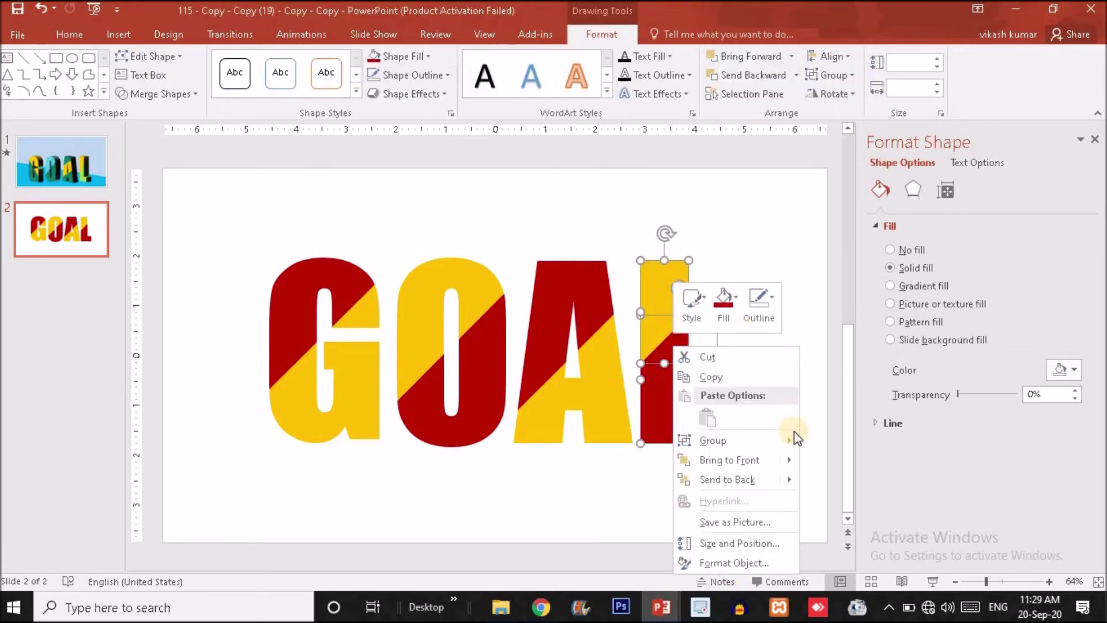
mouse_move(776, 441)
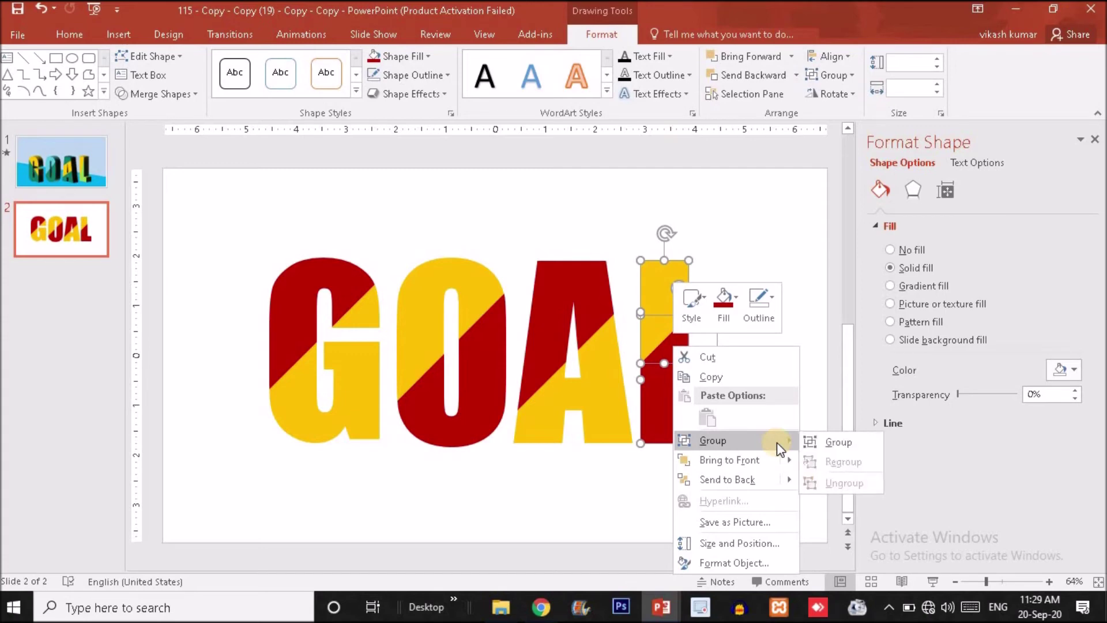
left_click(830, 443)
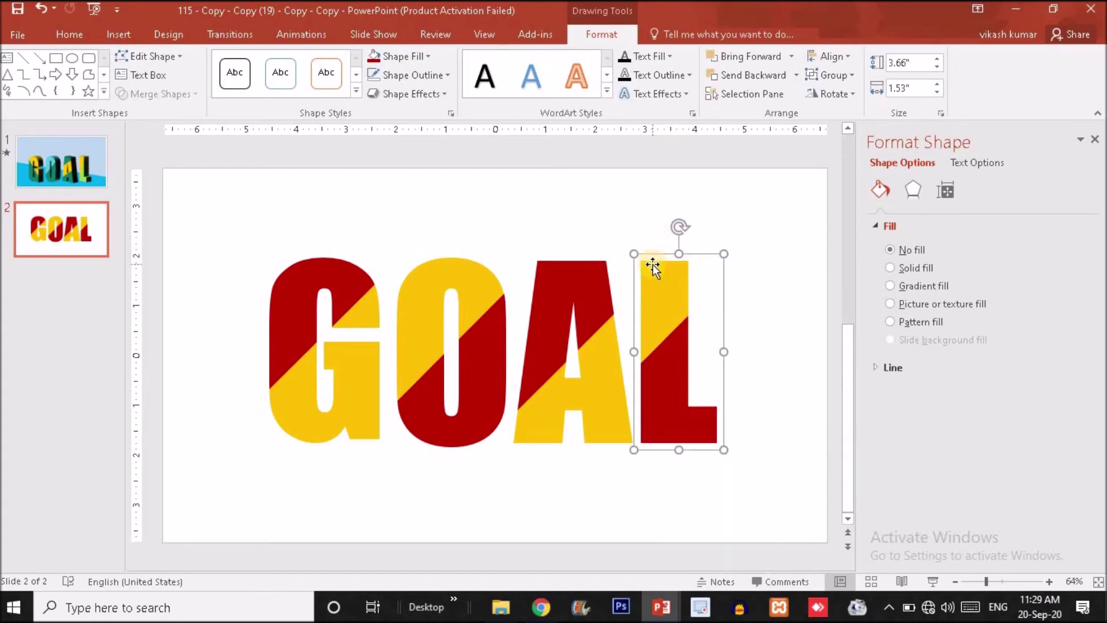
left_click(783, 319)
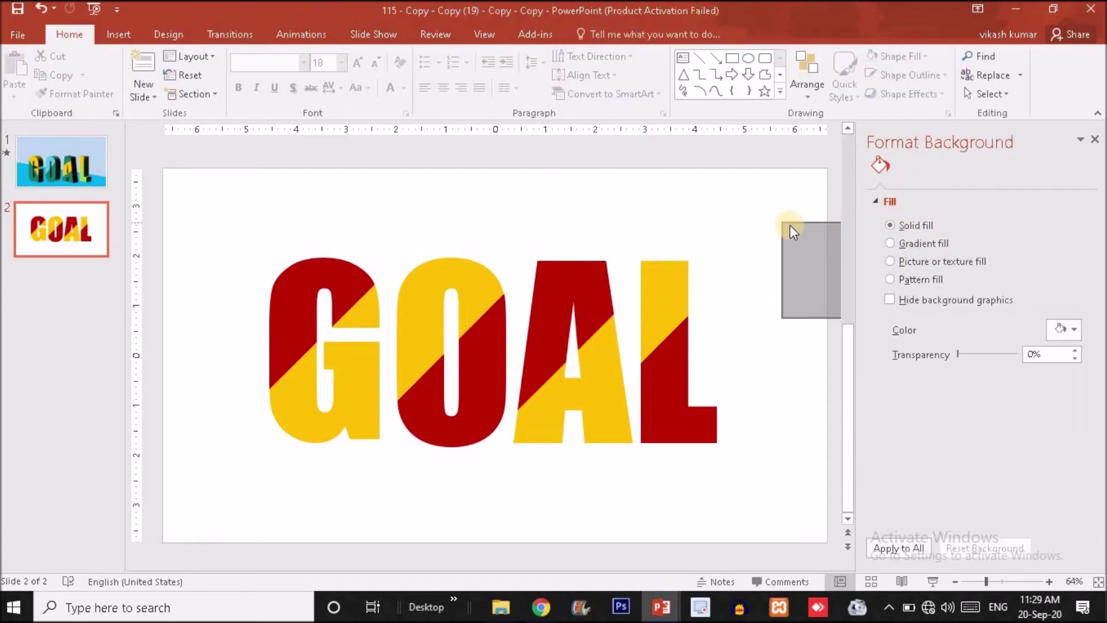
key("ctrl+a")
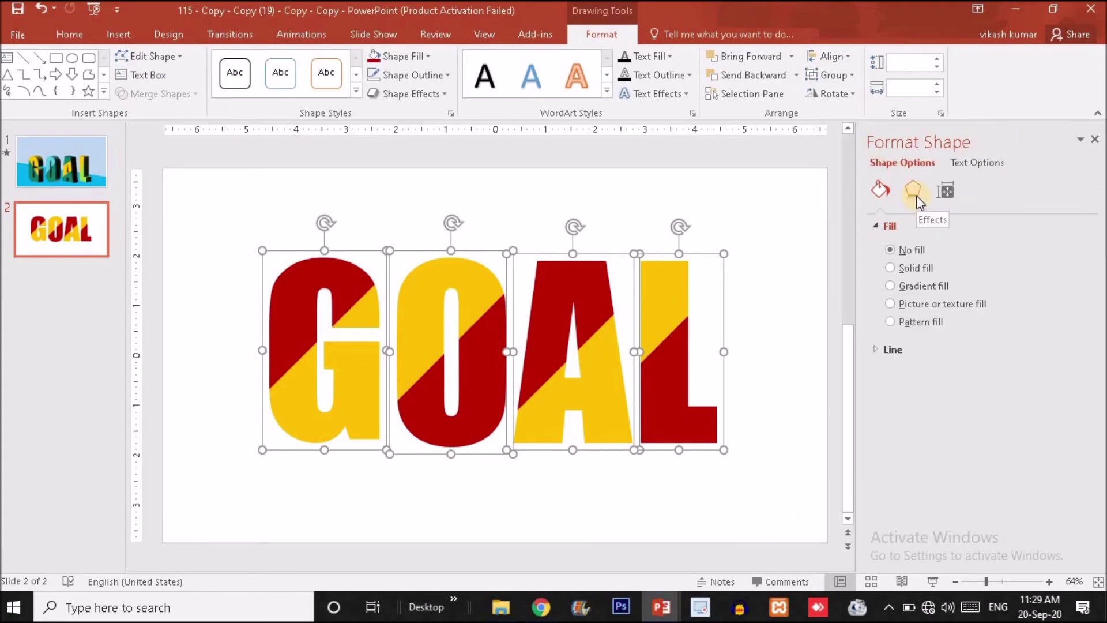
- Give the letters a top bevel with a height of 66 pt
left_click(914, 192)
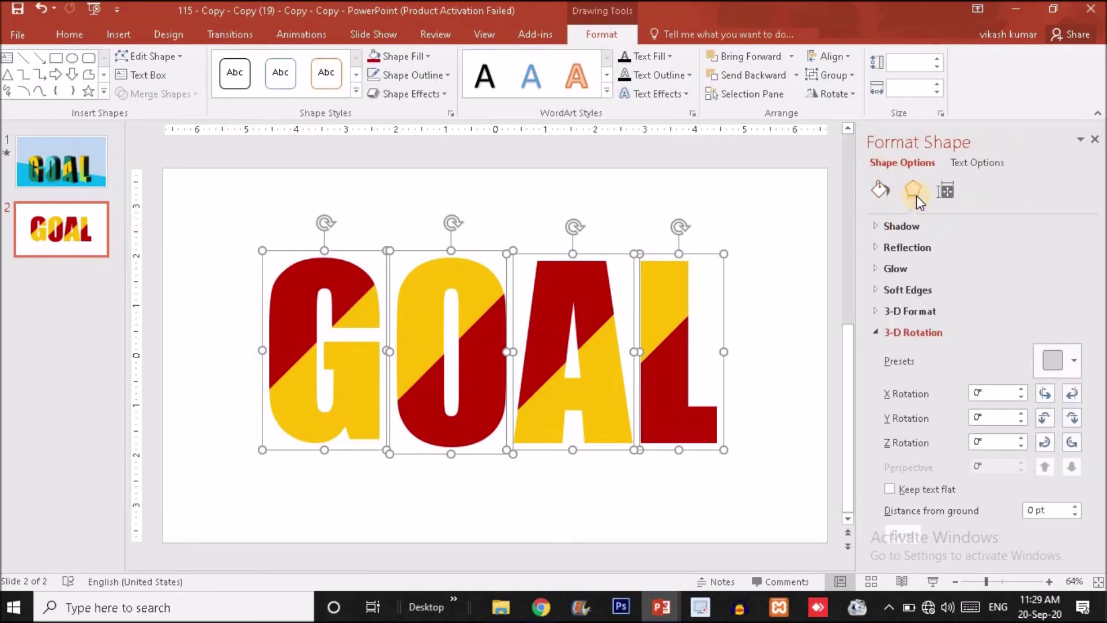
left_click(877, 312)
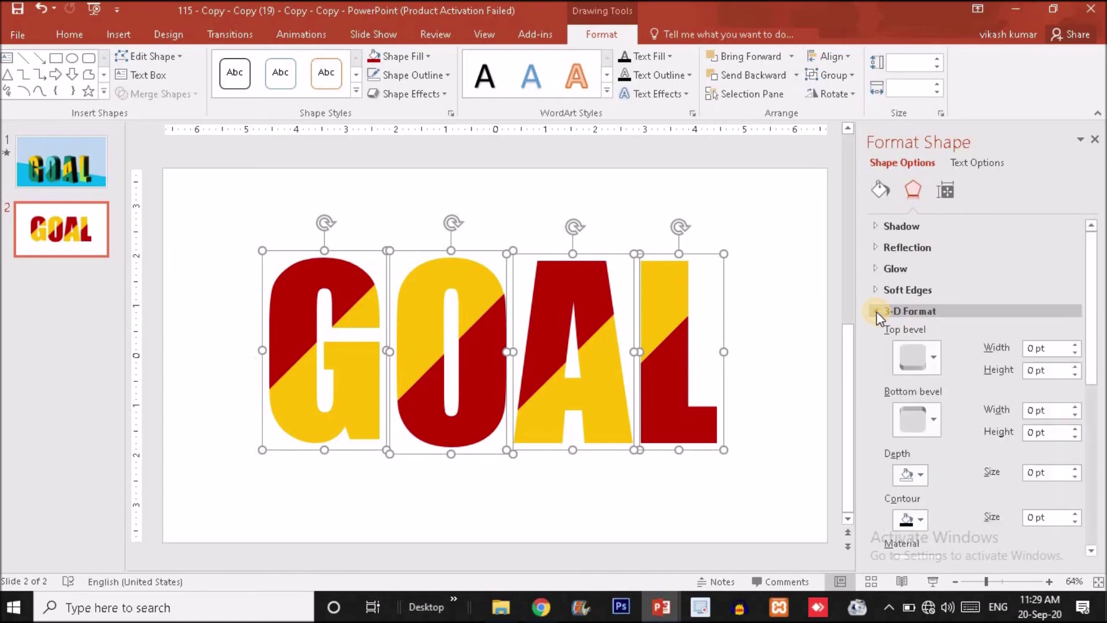
left_click(1034, 370)
type("6")
key("Return")
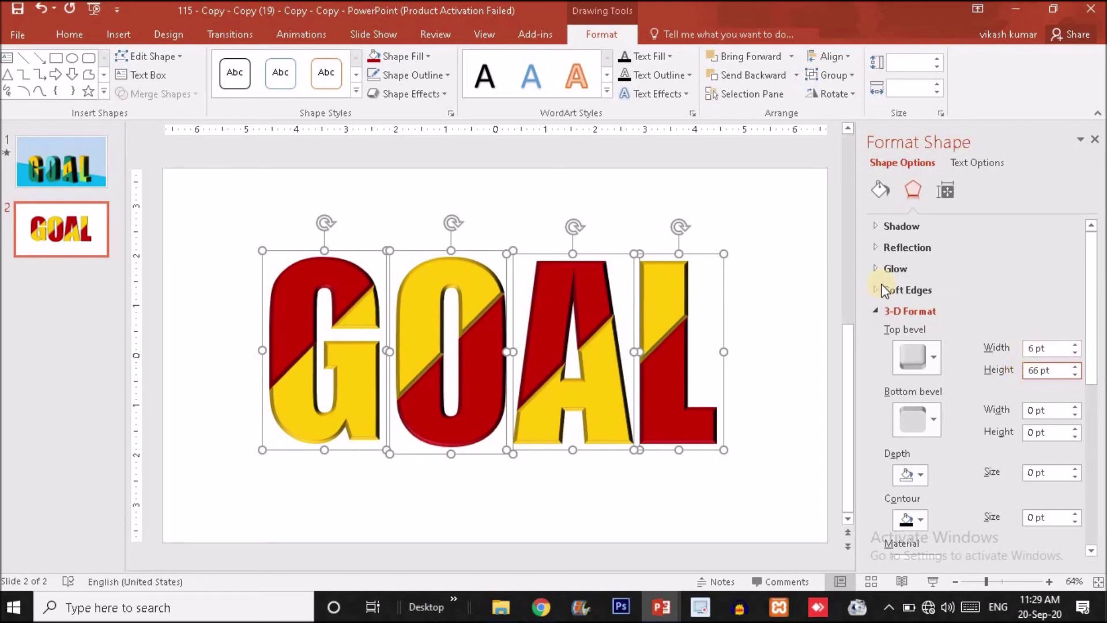
left_click(902, 308)
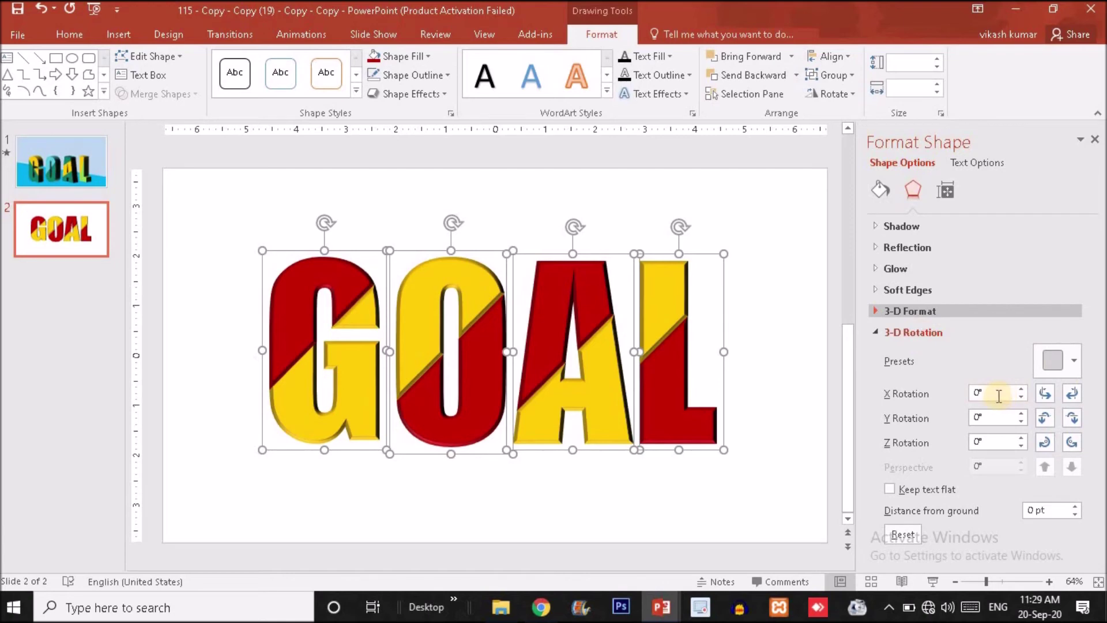
- Set the letters' 3-D rotation to X 50° and Y 10°
left_click(952, 399)
type("50")
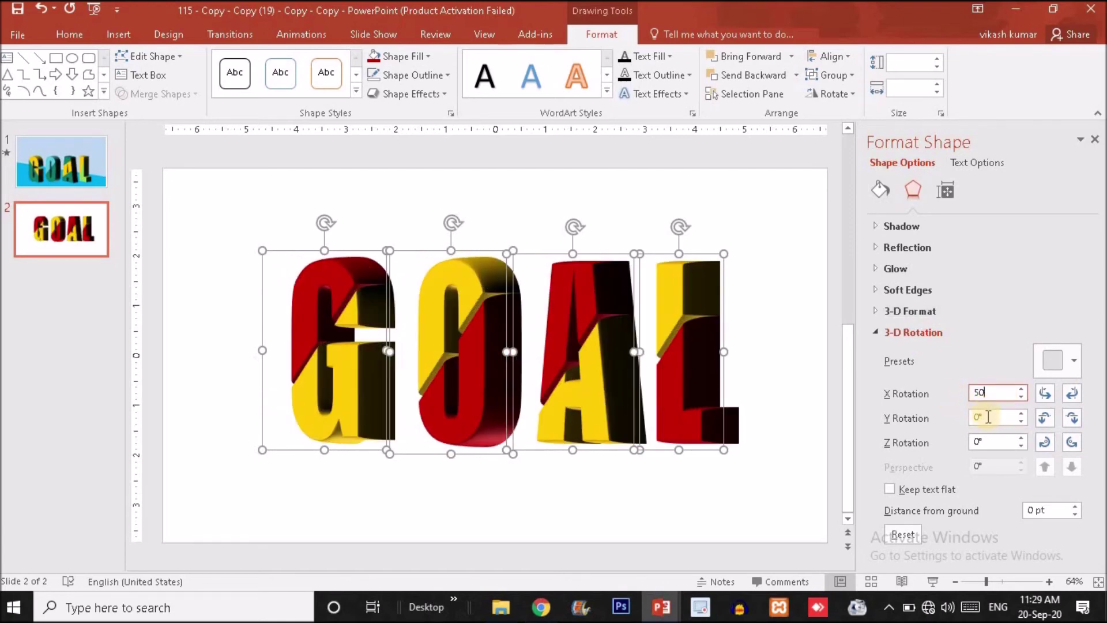
left_click(955, 417)
type("10")
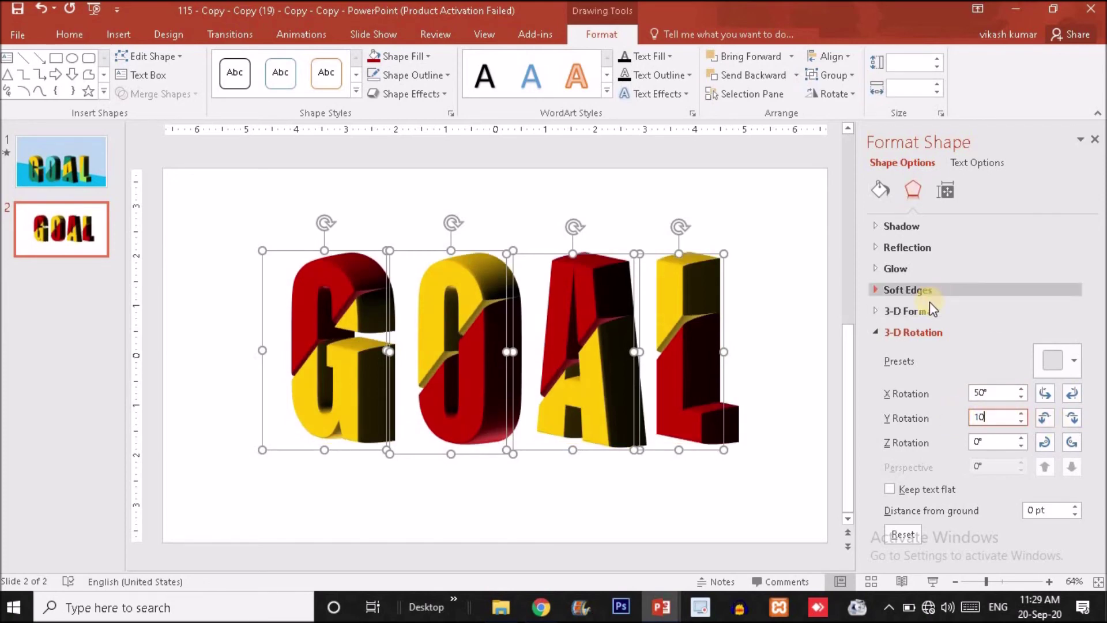
- Reduce the top bevel width to 0 pt and preview the letters
left_click(878, 310)
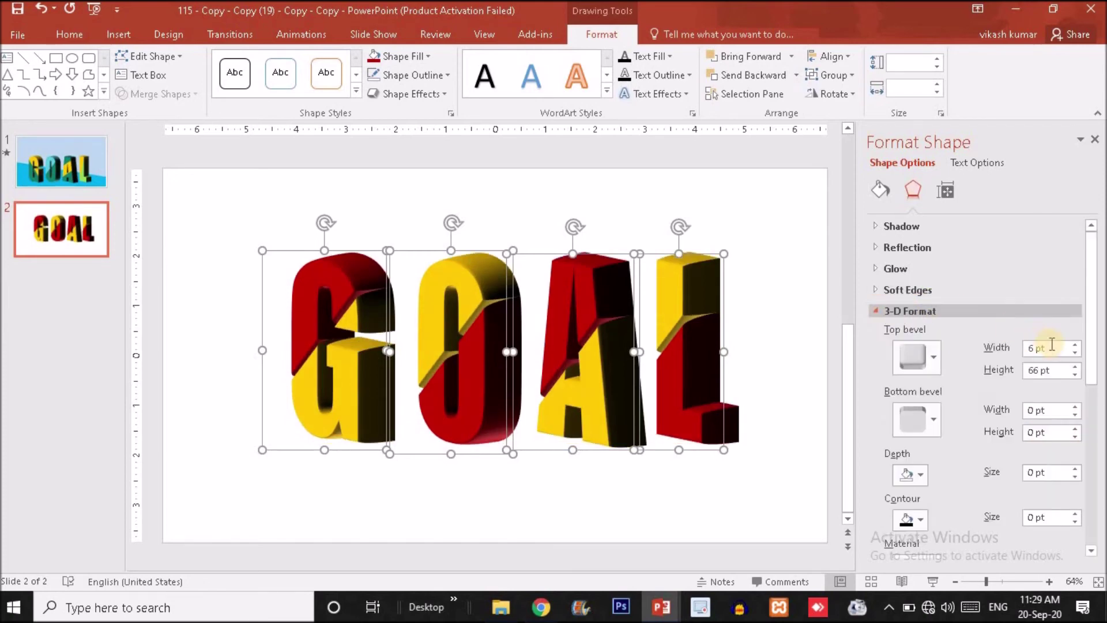
left_click(1022, 352)
left_click(605, 305)
left_click(1074, 356)
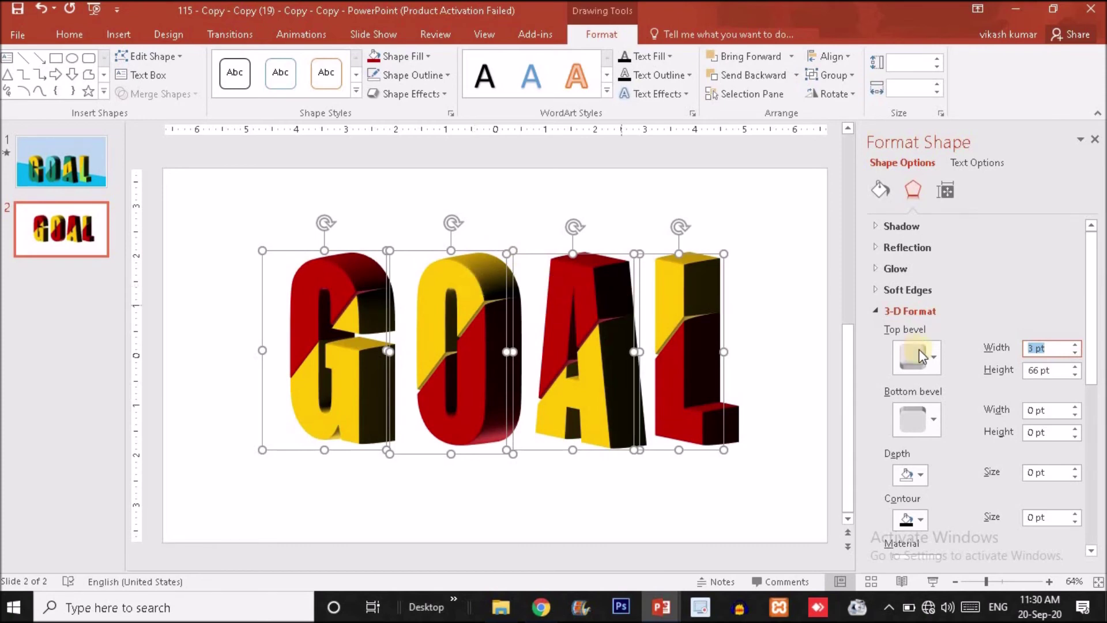
left_click(1076, 354)
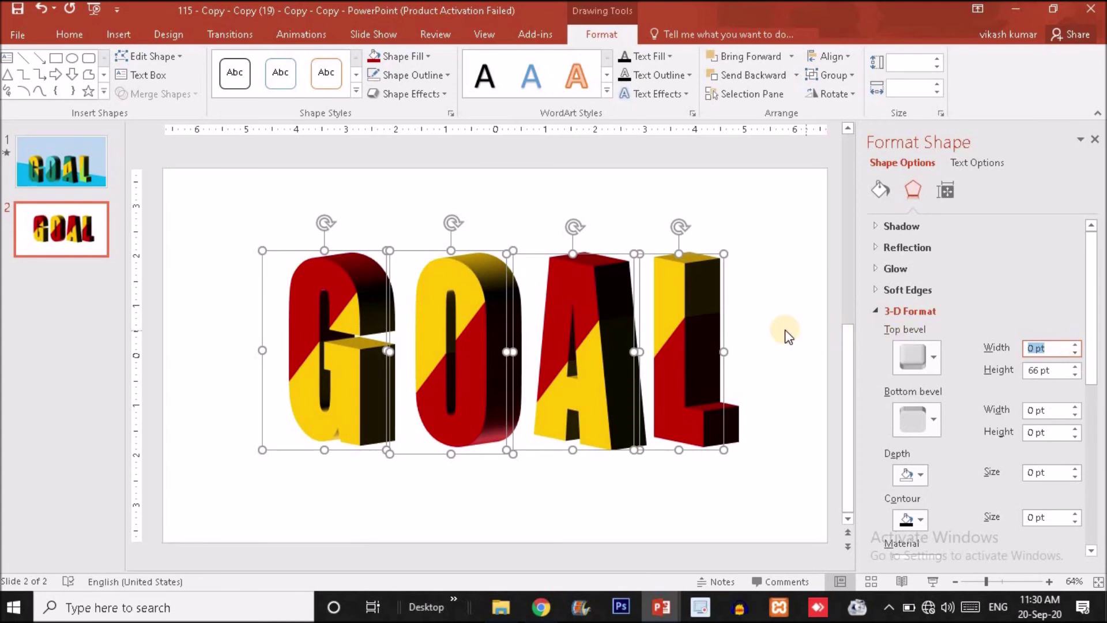
left_click(490, 211)
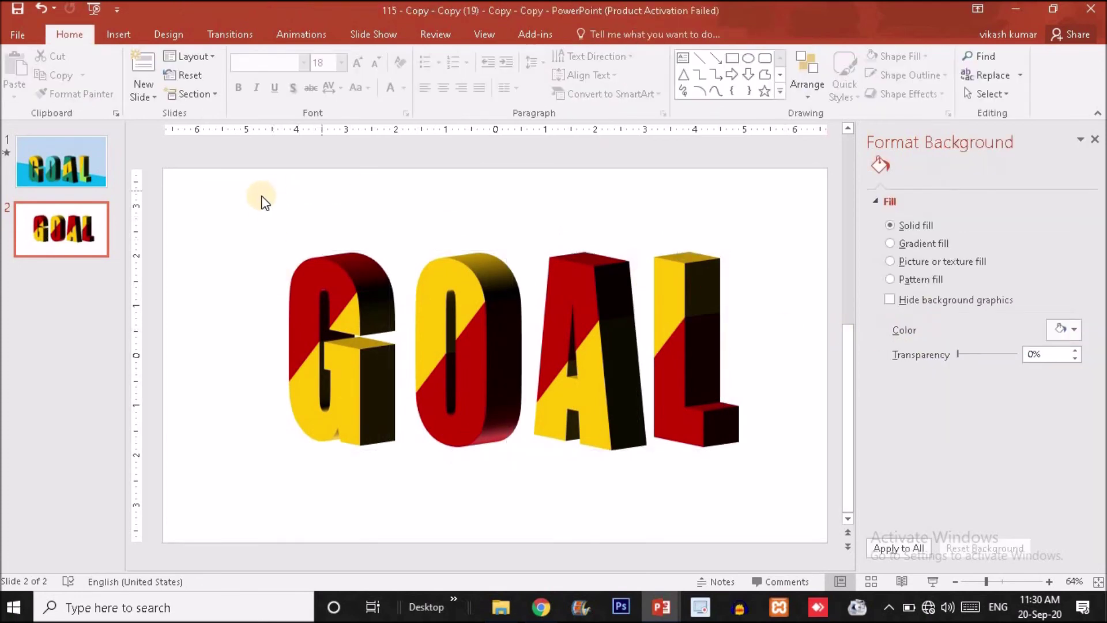
- Give slide 2 a solid light cream background via Format Background
mouse_move(246, 206)
left_mouse_down()
mouse_move(817, 471)
mouse_move(819, 493)
left_mouse_up()
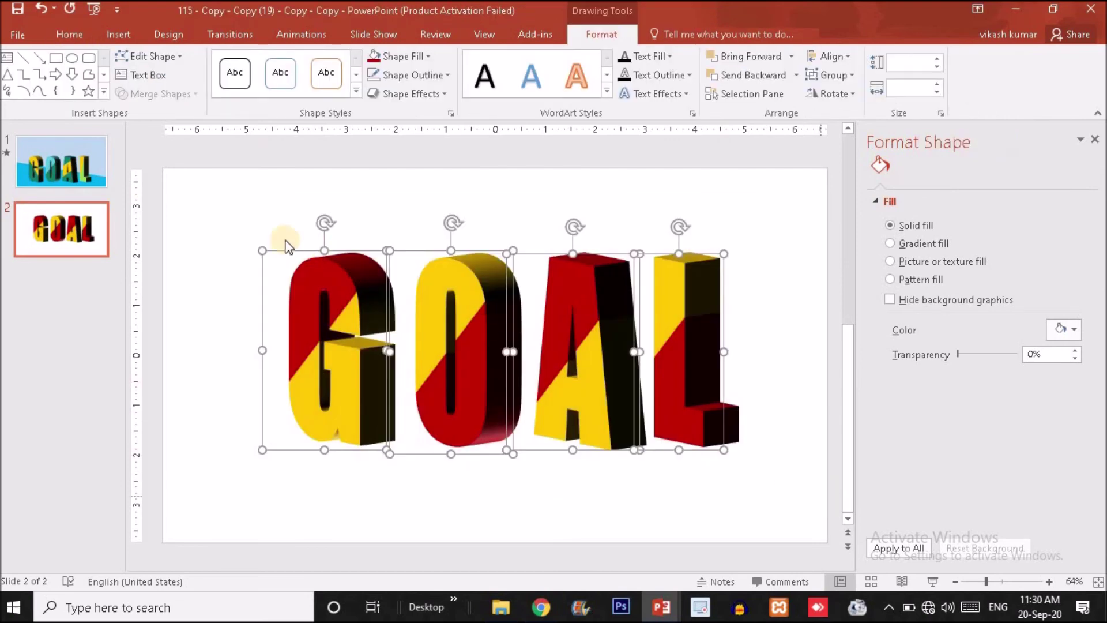
right_click(234, 230)
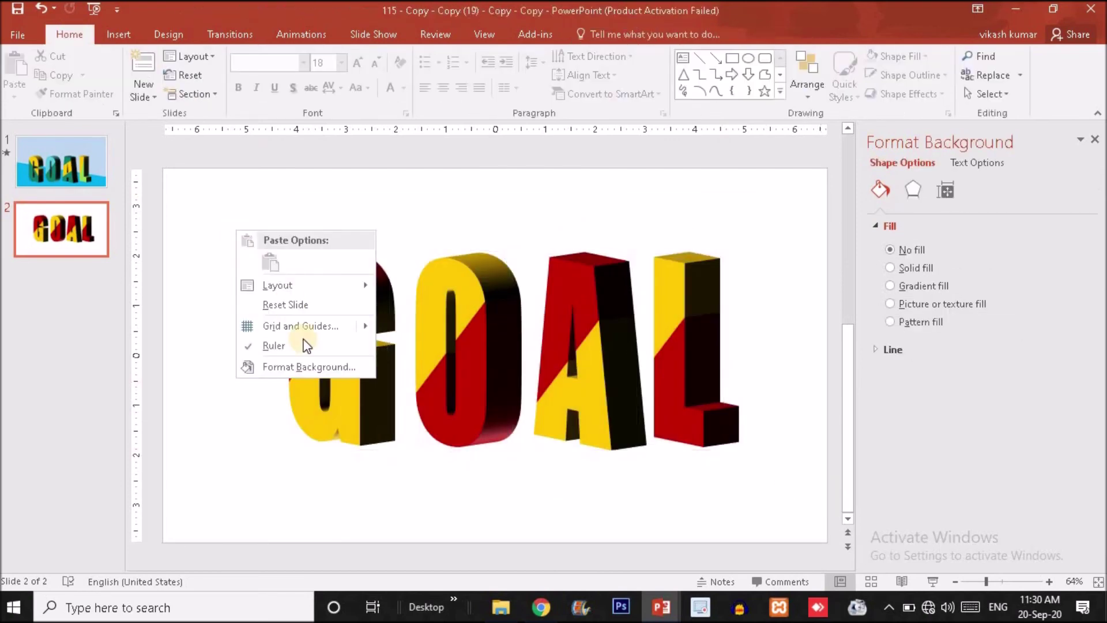
left_click(303, 372)
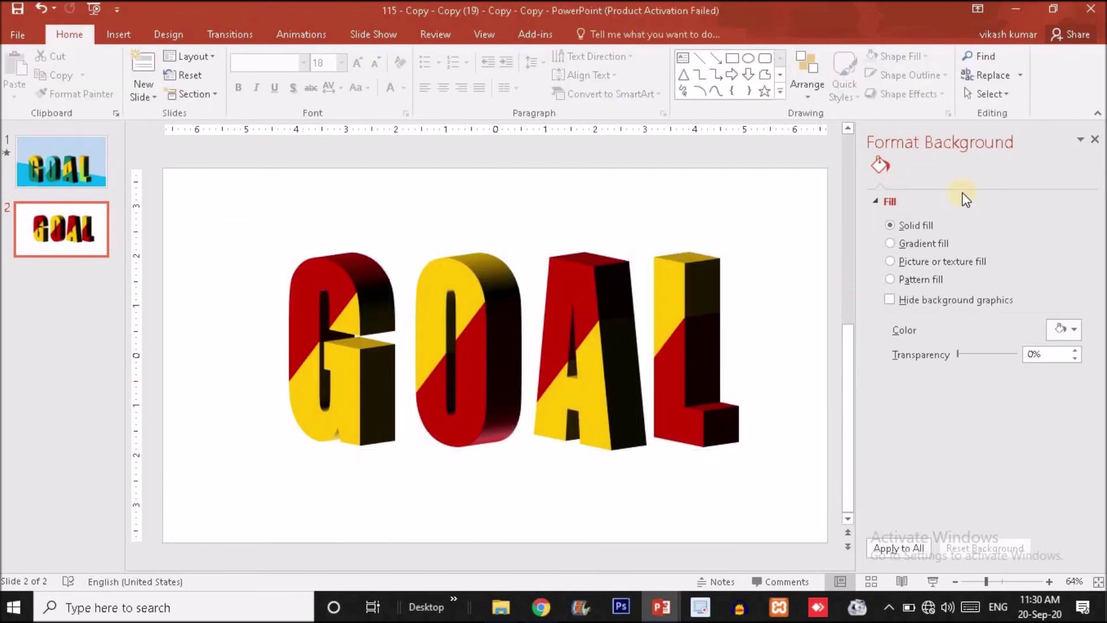
left_click(1071, 331)
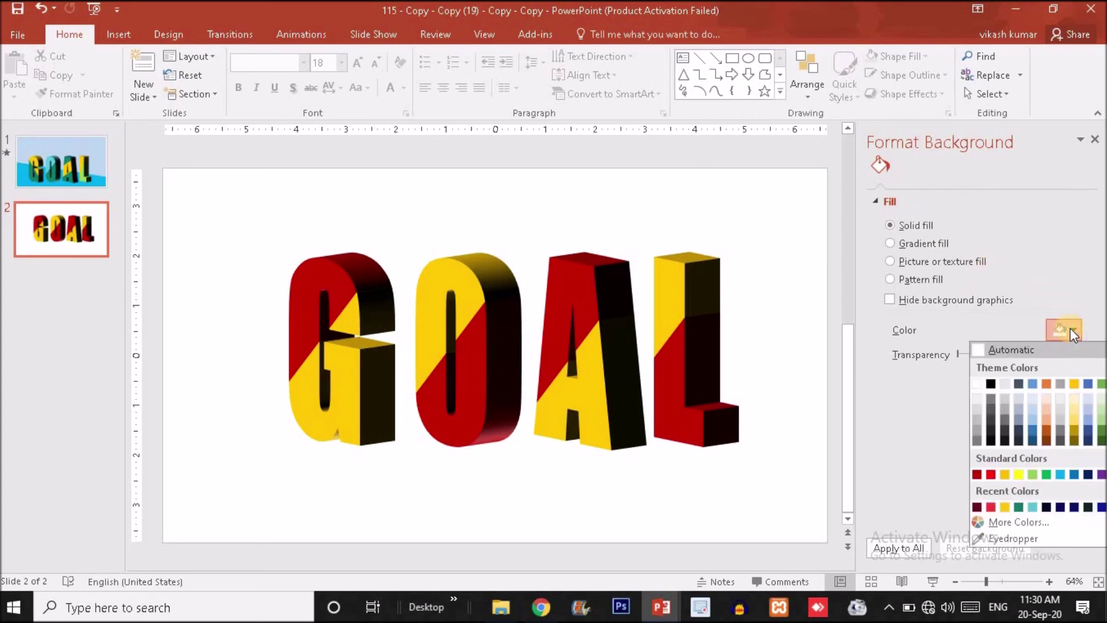
left_click(1074, 395)
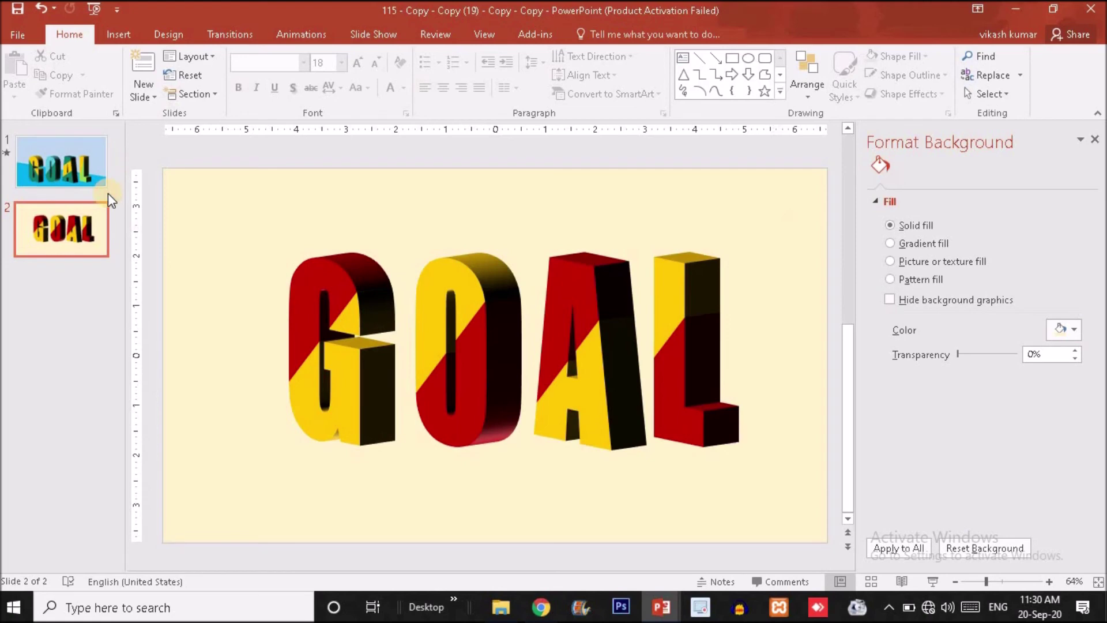